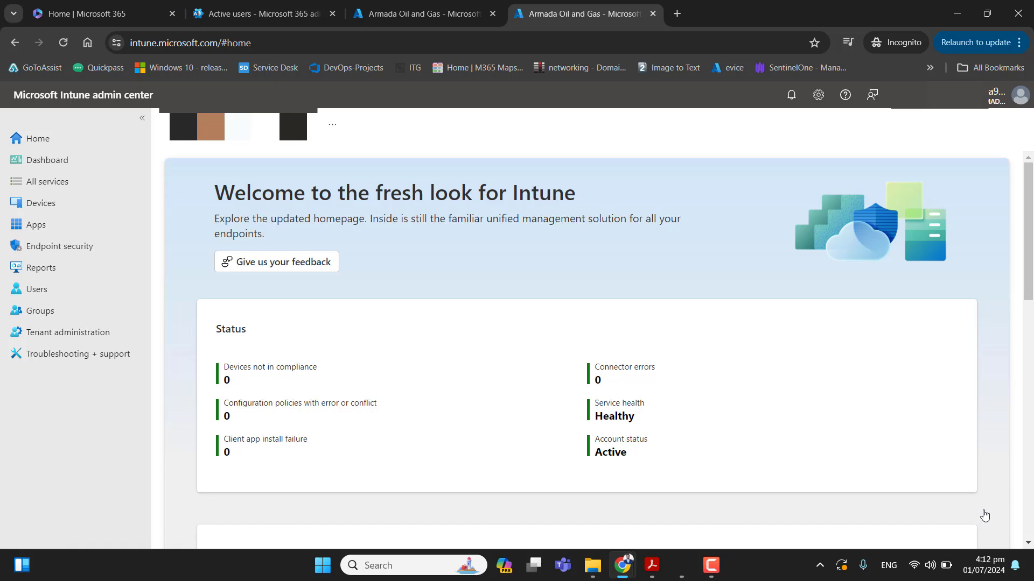
Step: Open the Intune roles under tenant administration and start duplicating the Help Desk Operator role
{"action": "left_click", "coordinate": [91, 338]}
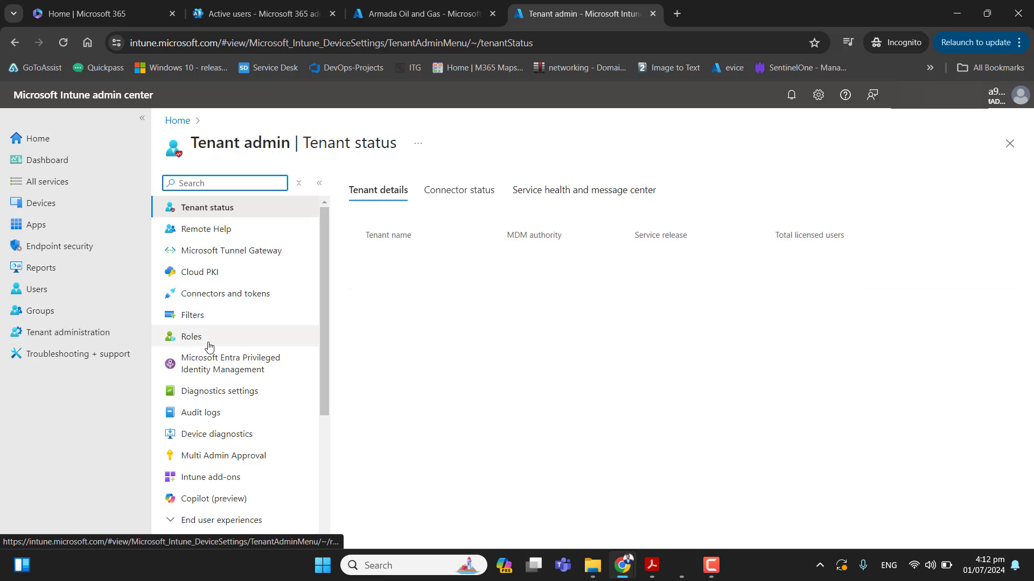
{"action": "left_click", "coordinate": [192, 338]}
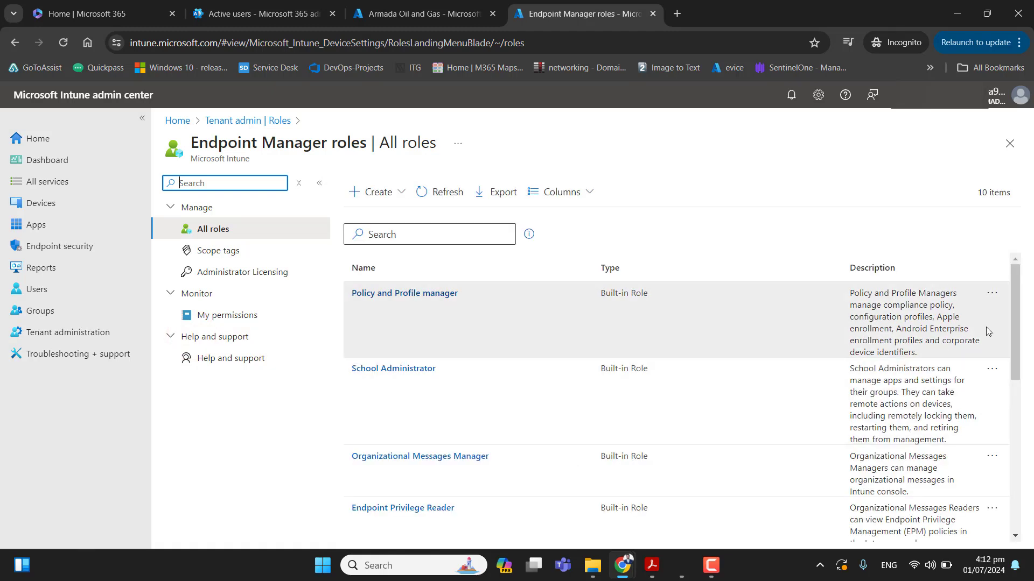
{"action": "left_click_drag", "start_coordinate": [1015, 325], "coordinate": [990, 412]}
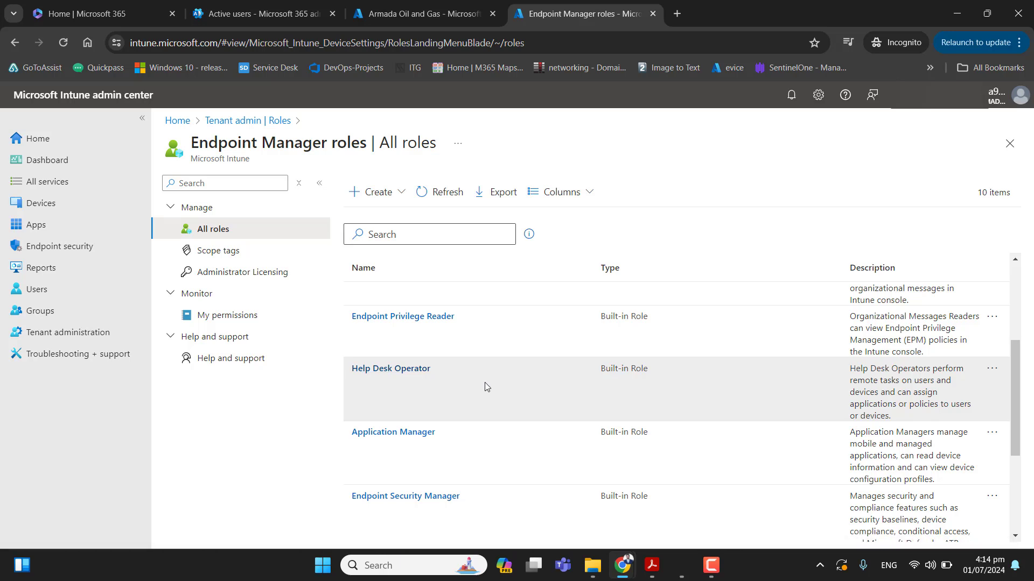
{"action": "left_click", "coordinate": [1000, 370]}
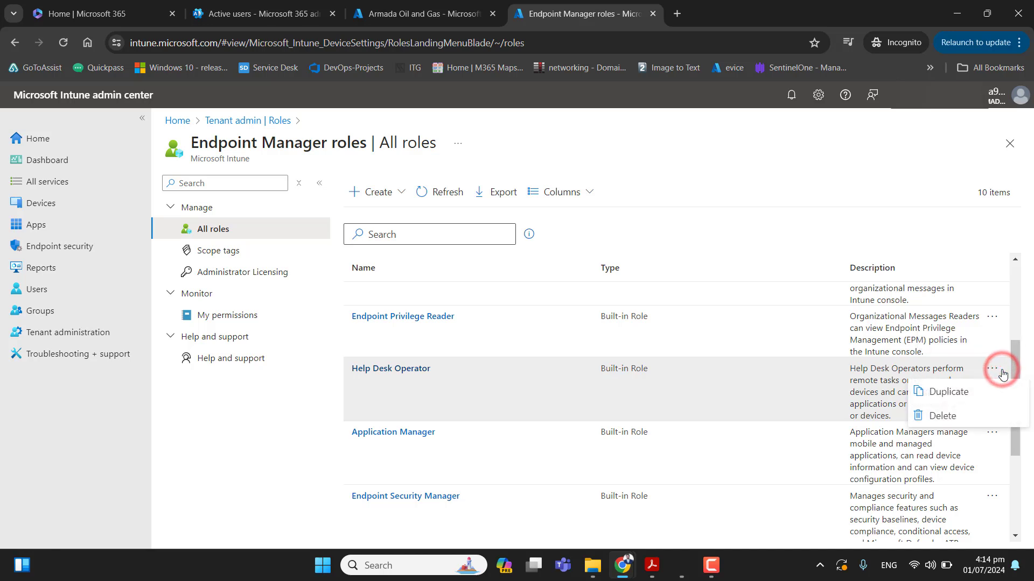
{"action": "left_click", "coordinate": [952, 393]}
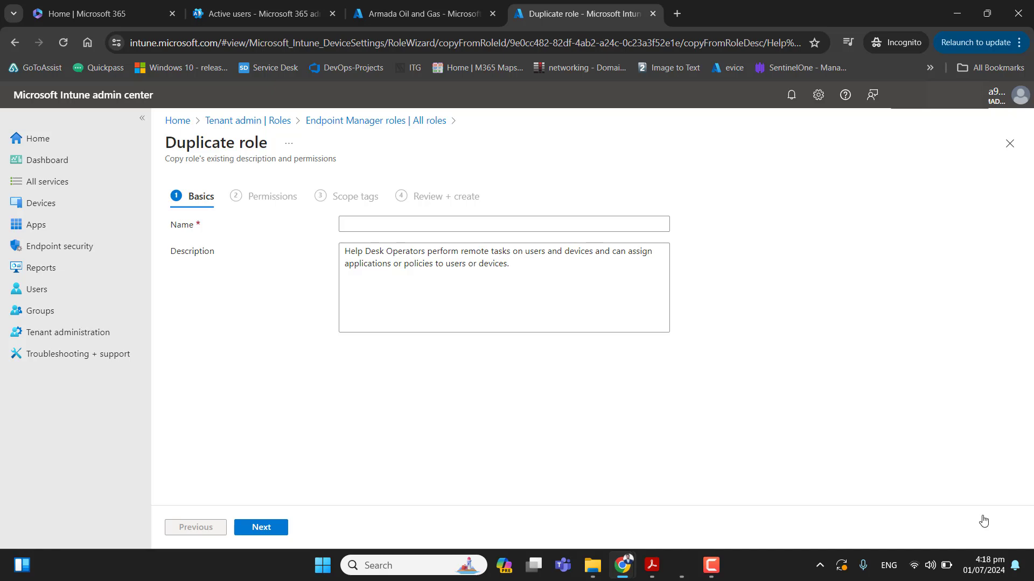
Step: Name the duplicated role "It HelpDesk" and continue to its permissions
{"action": "left_click_drag", "start_coordinate": [982, 515], "coordinate": [680, 250]}
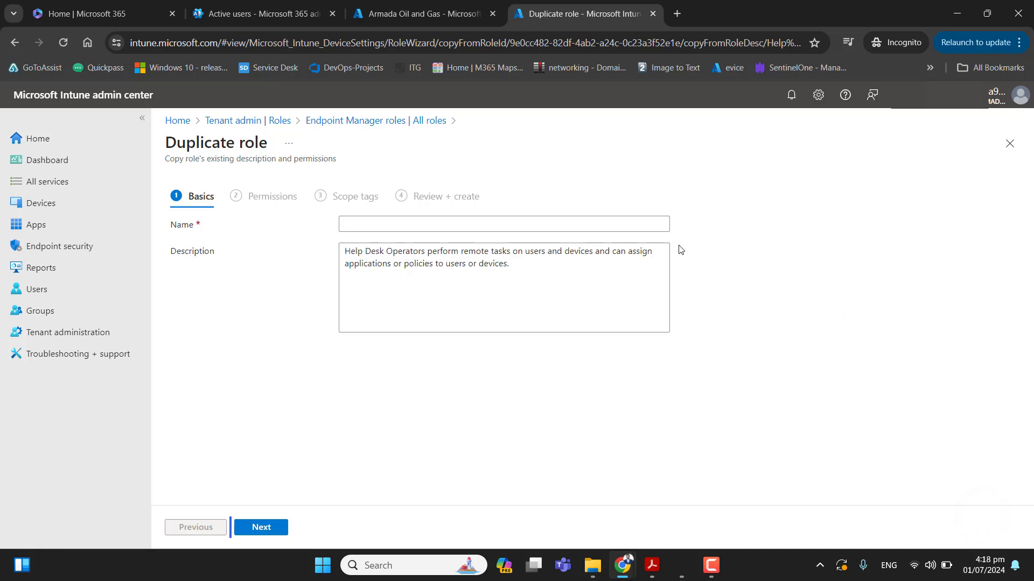
{"action": "left_click", "coordinate": [501, 225]}
{"action": "type", "text": "I"}
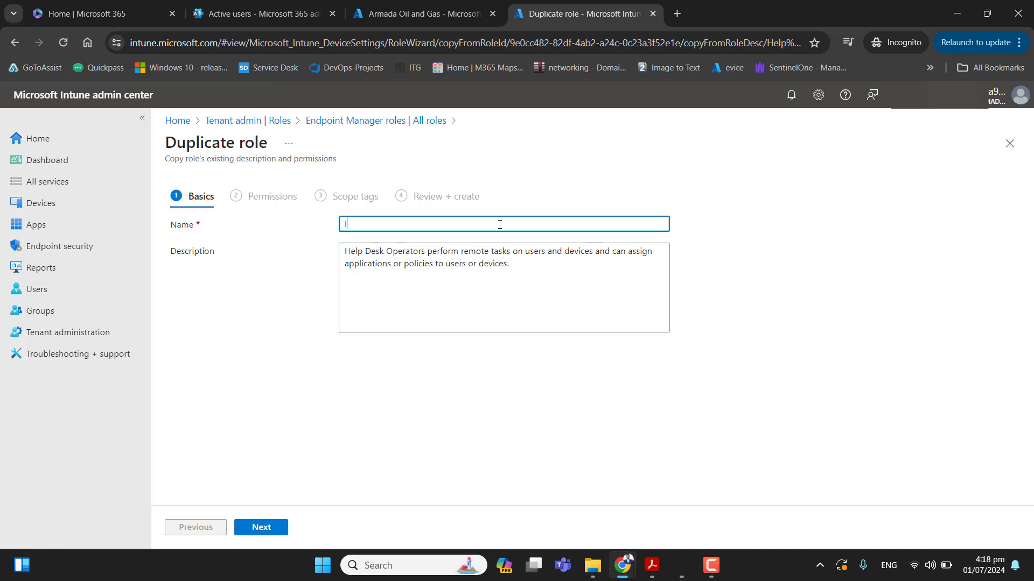
{"action": "type", "text": "t Helpdesk"}
{"action": "key", "text": "BackSpace"}
{"action": "key", "text": "BackSpace"}
{"action": "key", "text": "BackSpace"}
{"action": "type", "text": "Desk"}
{"action": "left_click", "coordinate": [274, 535]}
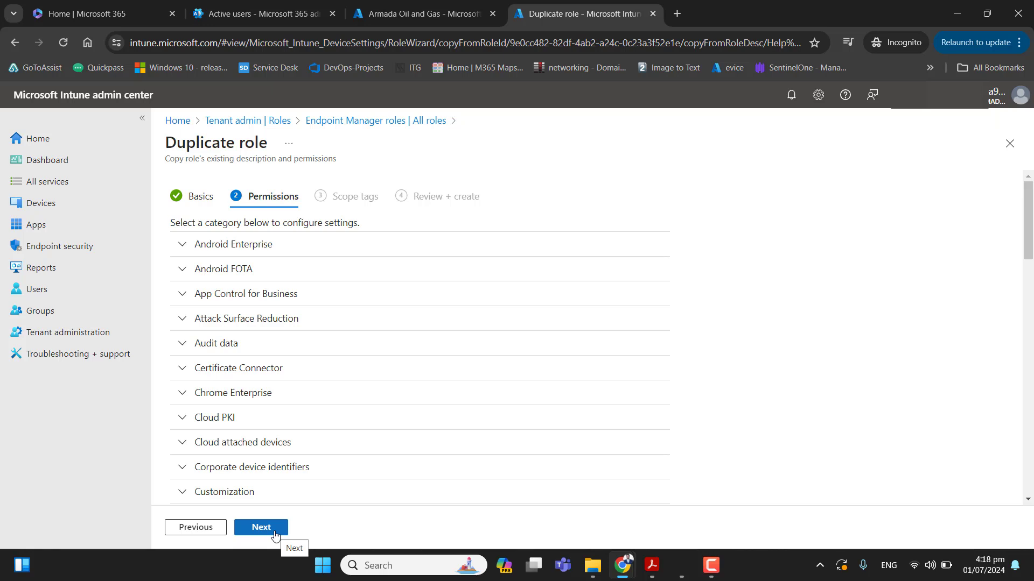
Step: Set the Read permission to No for both Android Enterprise and Android FOTA
{"action": "left_click", "coordinate": [183, 242]}
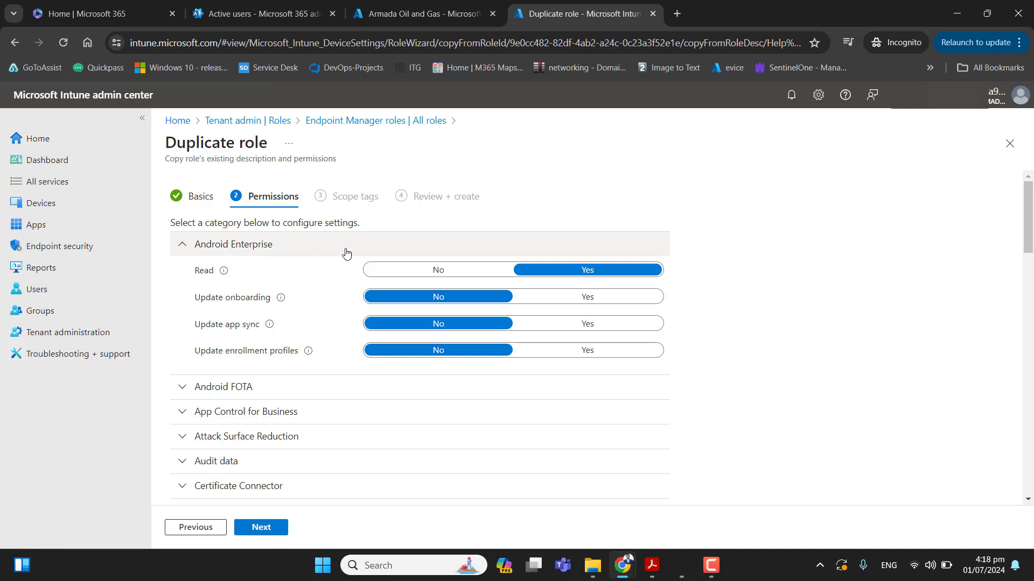
{"action": "left_click", "coordinate": [447, 274]}
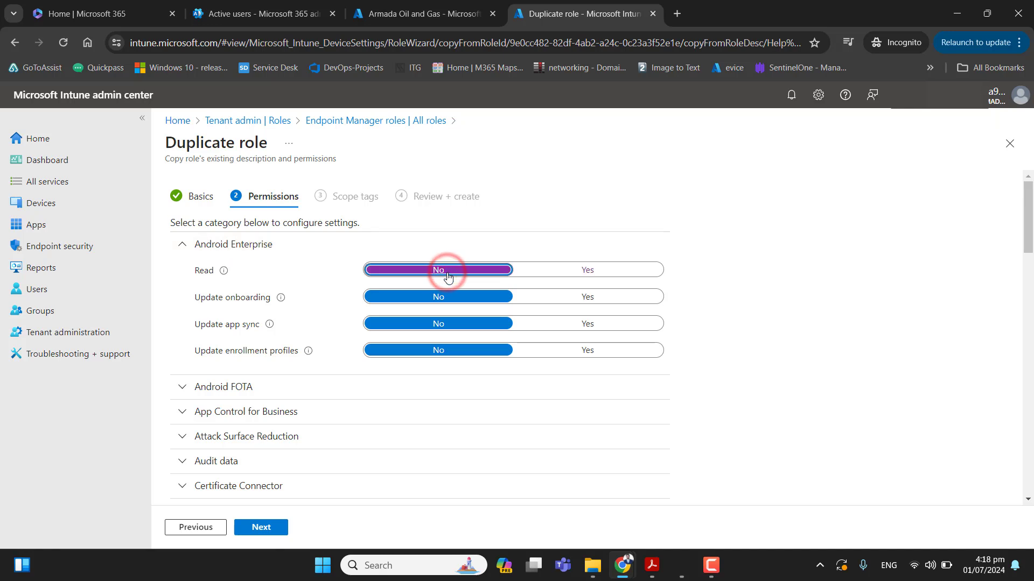
{"action": "left_click", "coordinate": [231, 390]}
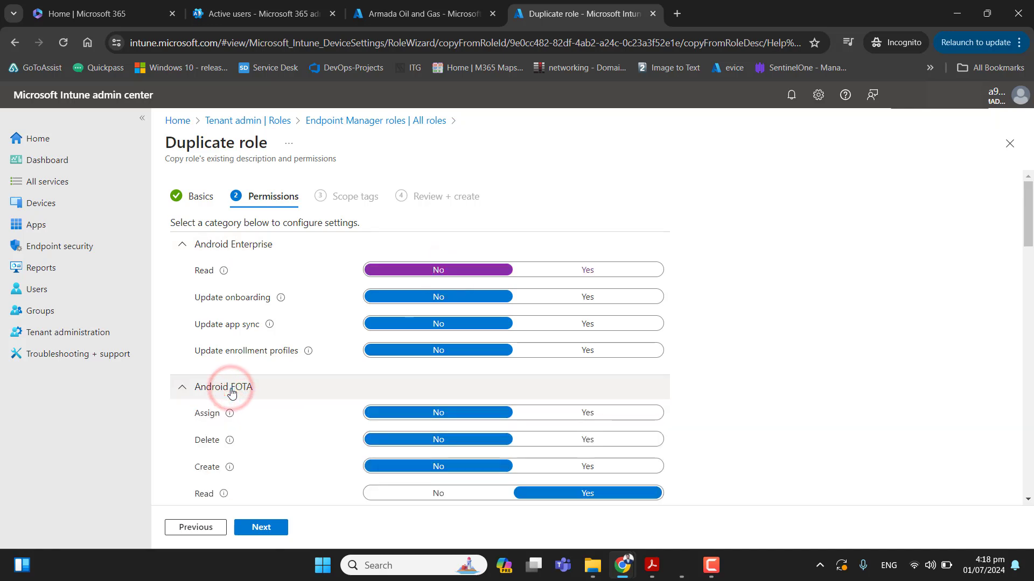
{"action": "left_click", "coordinate": [439, 498]}
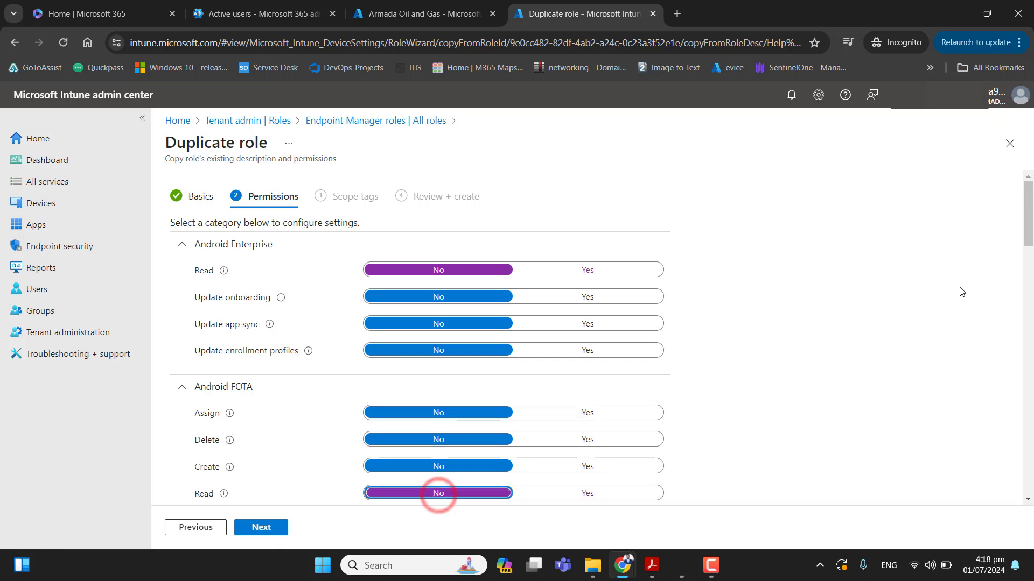
Step: Set the Assign, Create, Delete and Update permissions to Yes for Device configurations
{"action": "left_click_drag", "start_coordinate": [1029, 232], "coordinate": [1029, 320]}
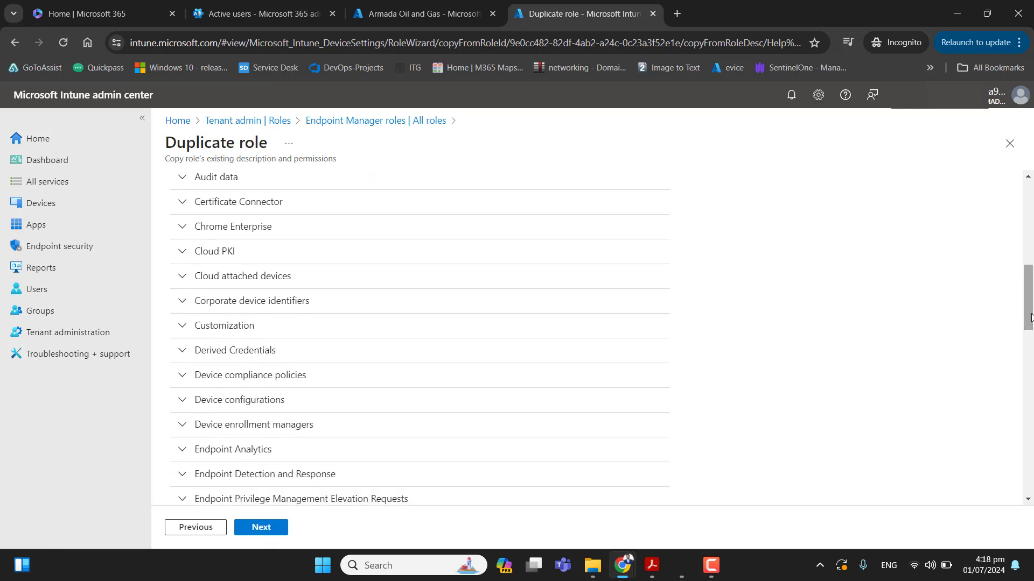
{"action": "left_click", "coordinate": [181, 400]}
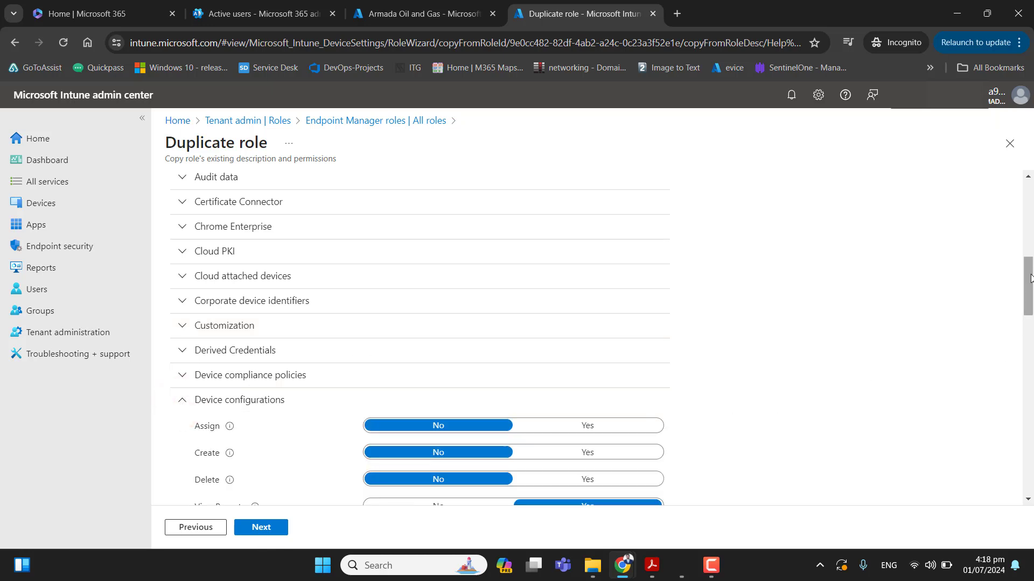
{"action": "left_click_drag", "start_coordinate": [1029, 302], "coordinate": [1029, 322]}
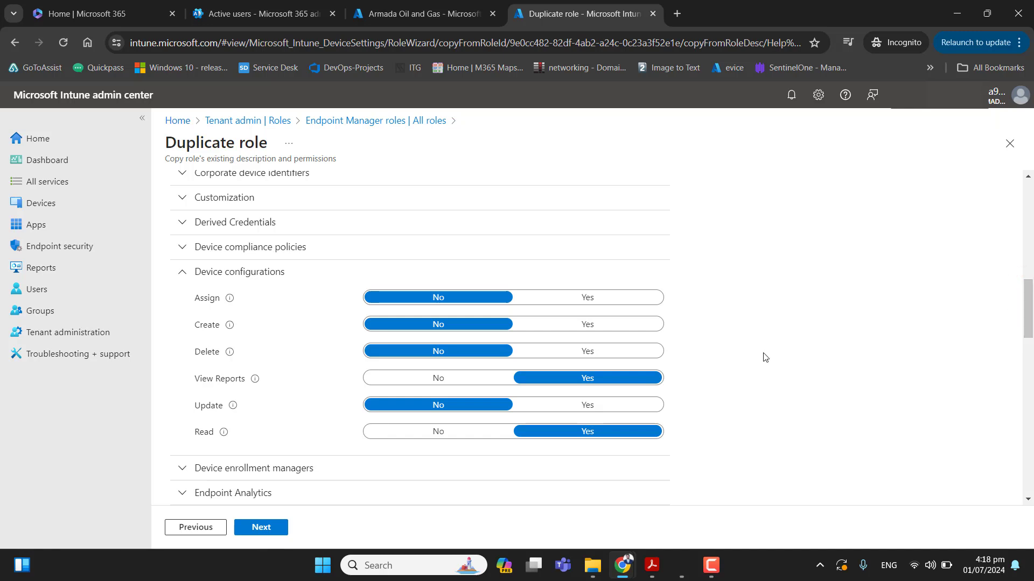
{"action": "left_click", "coordinate": [587, 298]}
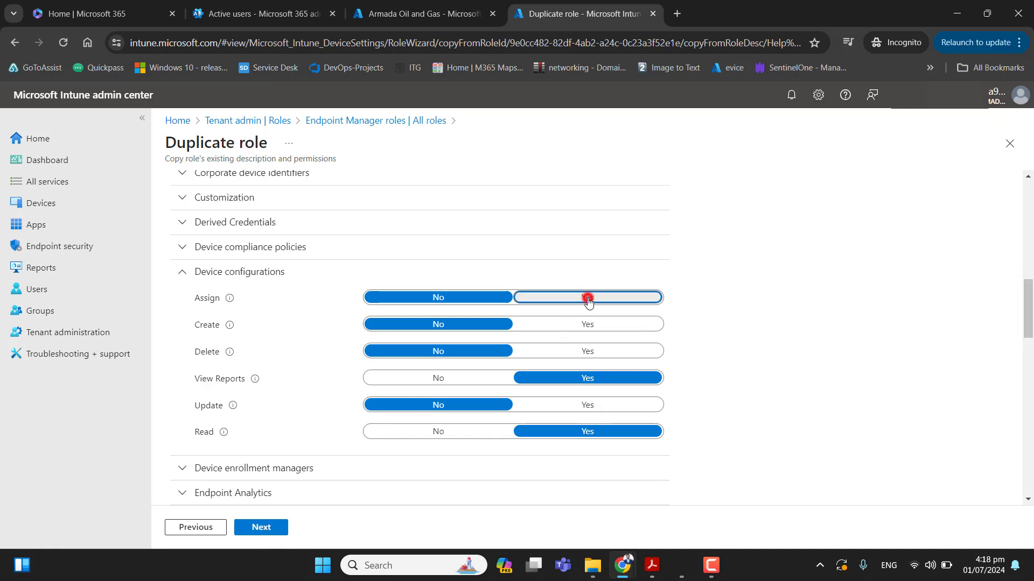
{"action": "left_click", "coordinate": [592, 327]}
{"action": "left_click", "coordinate": [591, 351]}
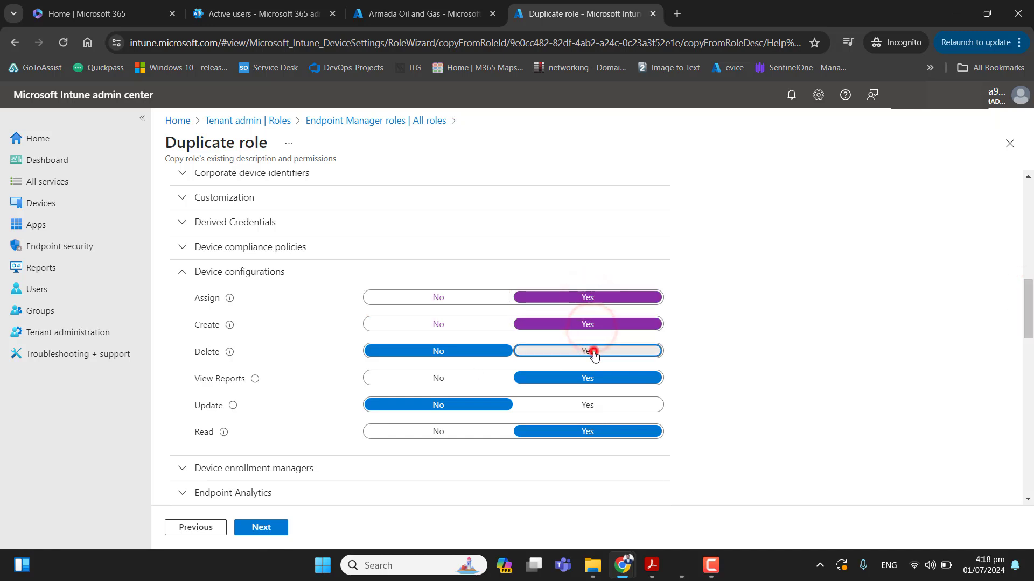
{"action": "left_click", "coordinate": [589, 407]}
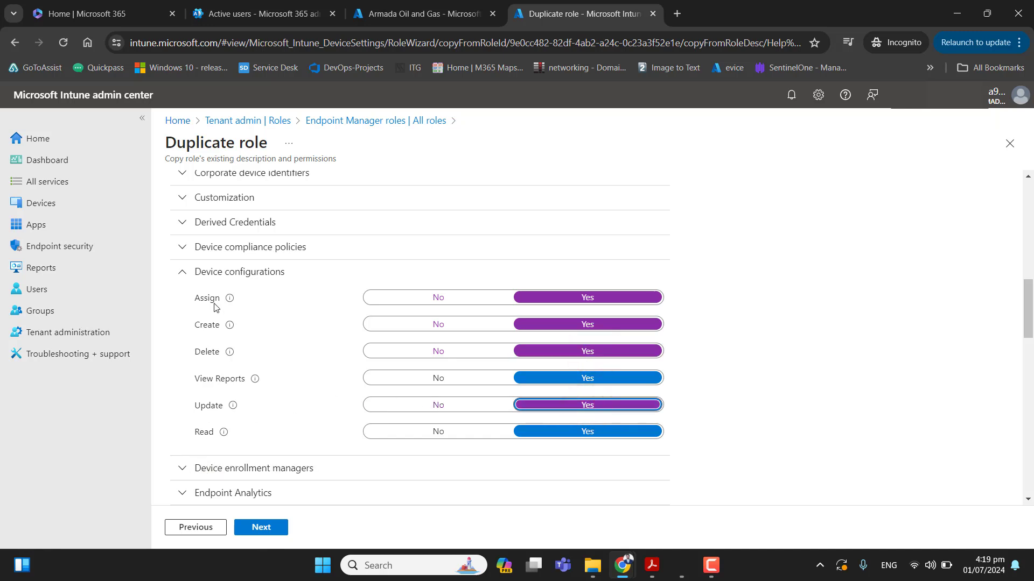
Step: Set the Assign permission to Yes for Device compliance policies and proceed to the scope tags
{"action": "left_click", "coordinate": [183, 248]}
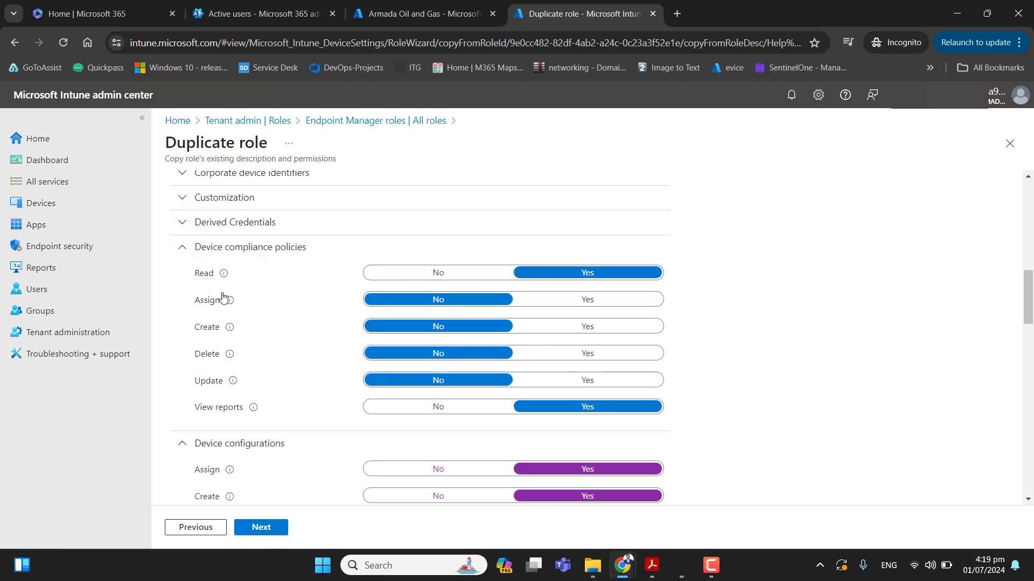
{"action": "left_click", "coordinate": [573, 303]}
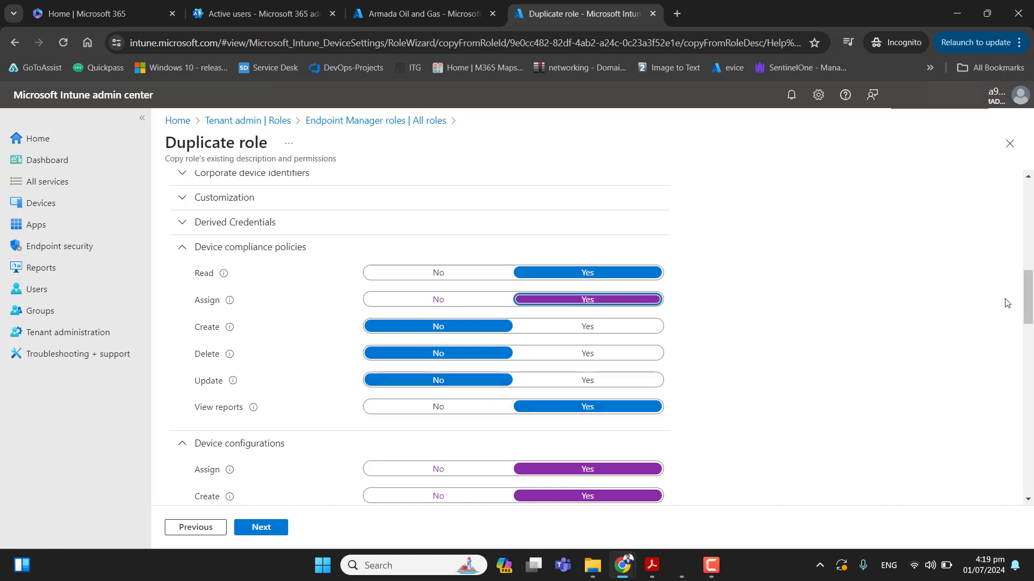
{"action": "left_click_drag", "start_coordinate": [1028, 299], "coordinate": [1012, 499]}
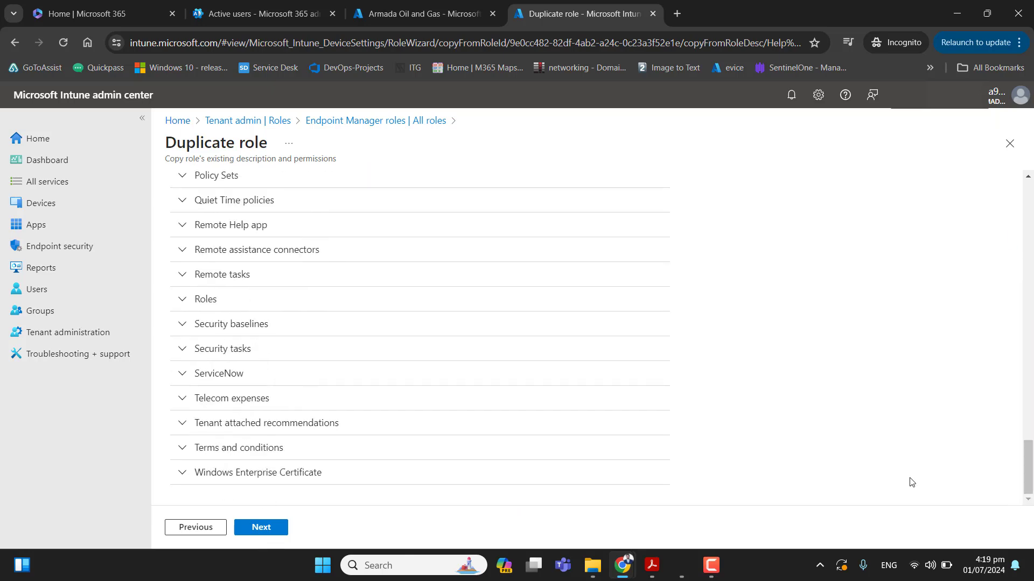
{"action": "left_click", "coordinate": [269, 531]}
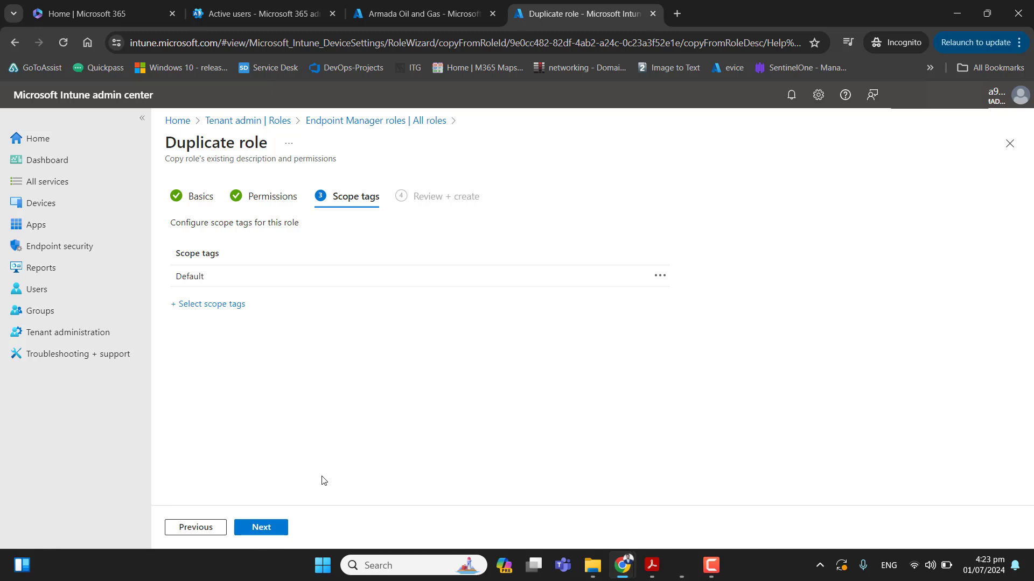
Step: Keep the Default scope tag, review the role summary and create the role
{"action": "left_click", "coordinate": [261, 528]}
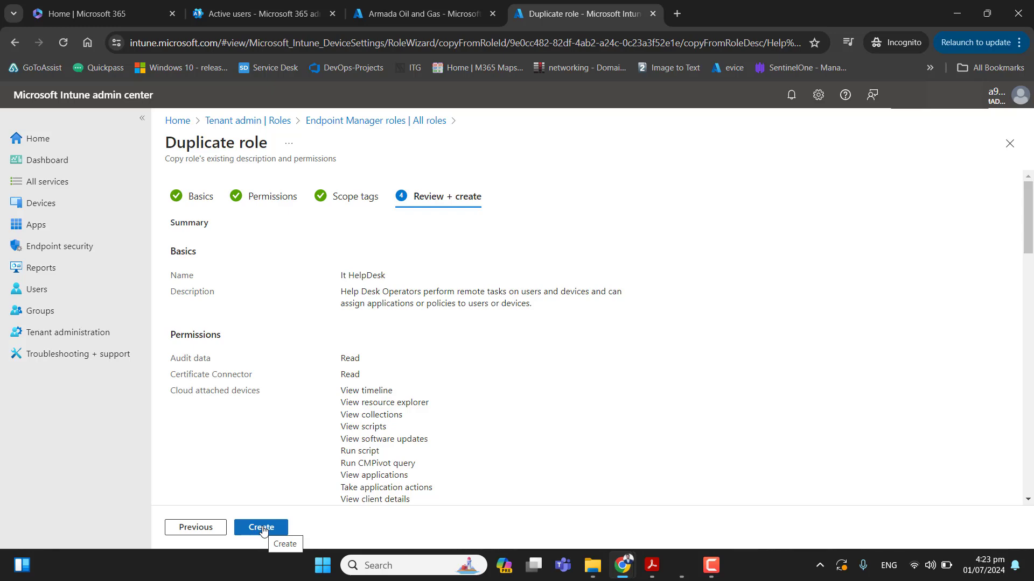
{"action": "left_click_drag", "start_coordinate": [1026, 208], "coordinate": [1031, 474]}
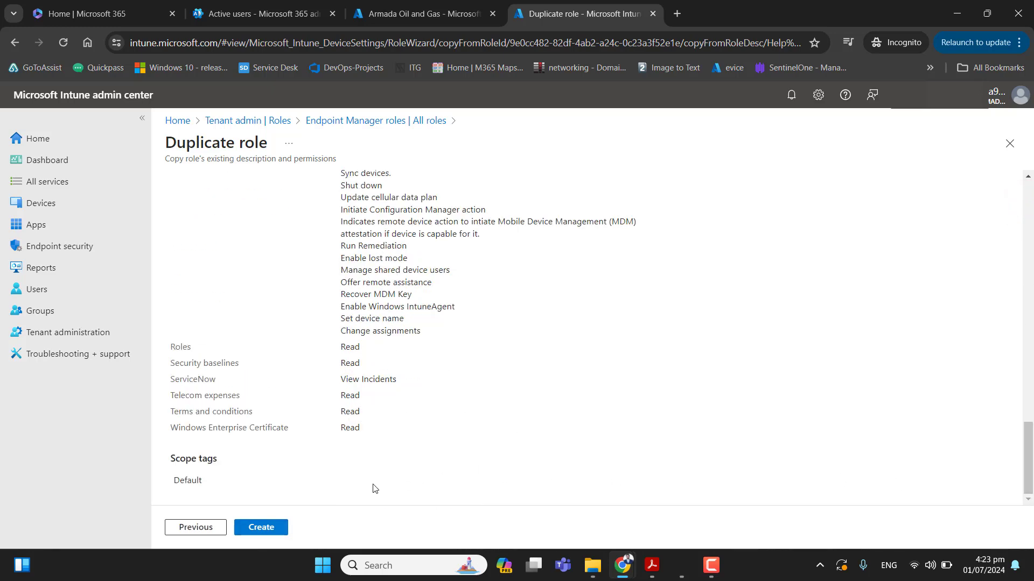
{"action": "left_click", "coordinate": [267, 527]}
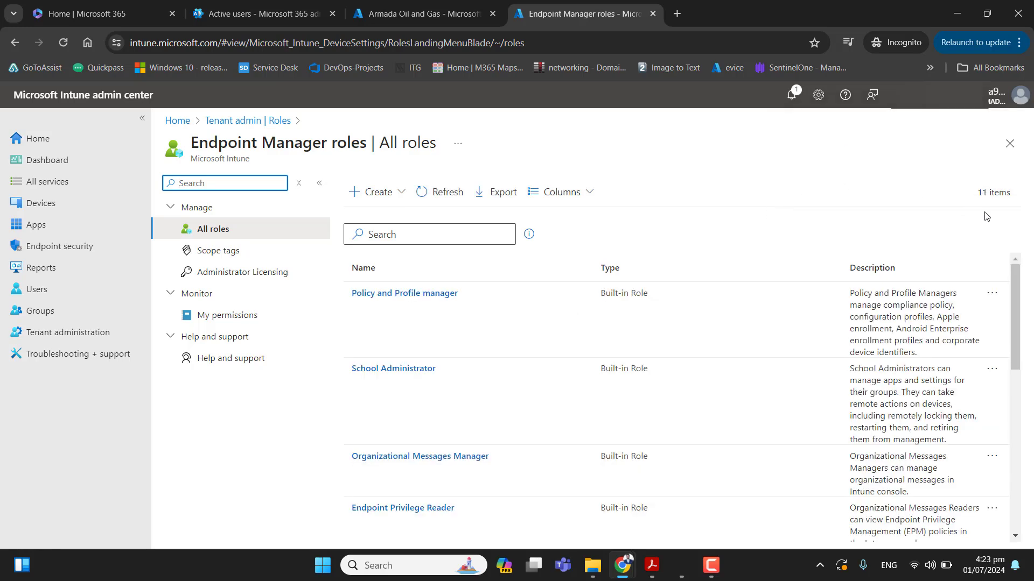
Step: Locate the It HelpDesk role in the list of all roles and check its type
{"action": "left_click_drag", "start_coordinate": [1015, 299], "coordinate": [1024, 471]}
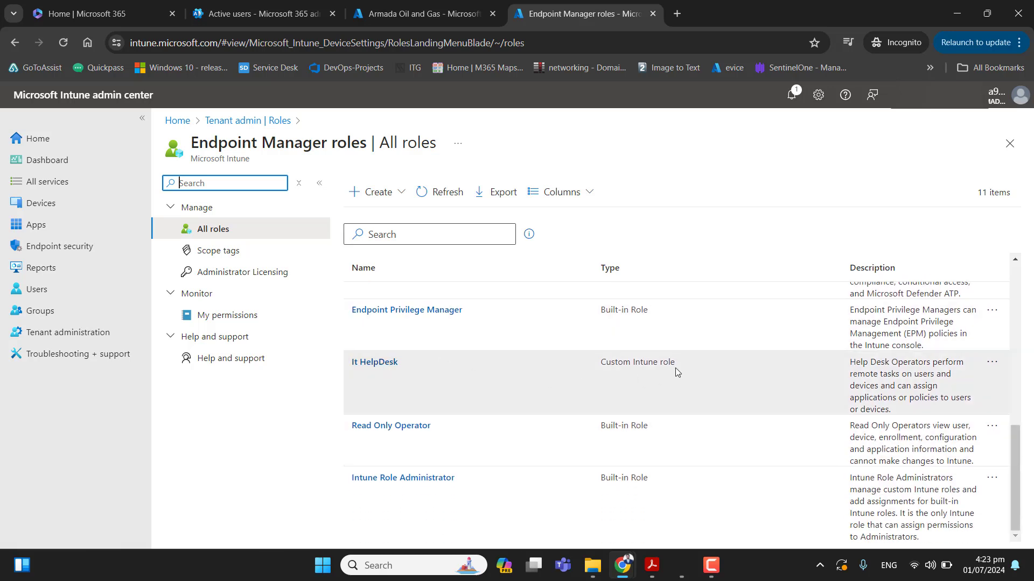
{"action": "left_click_drag", "start_coordinate": [677, 372], "coordinate": [806, 179]}
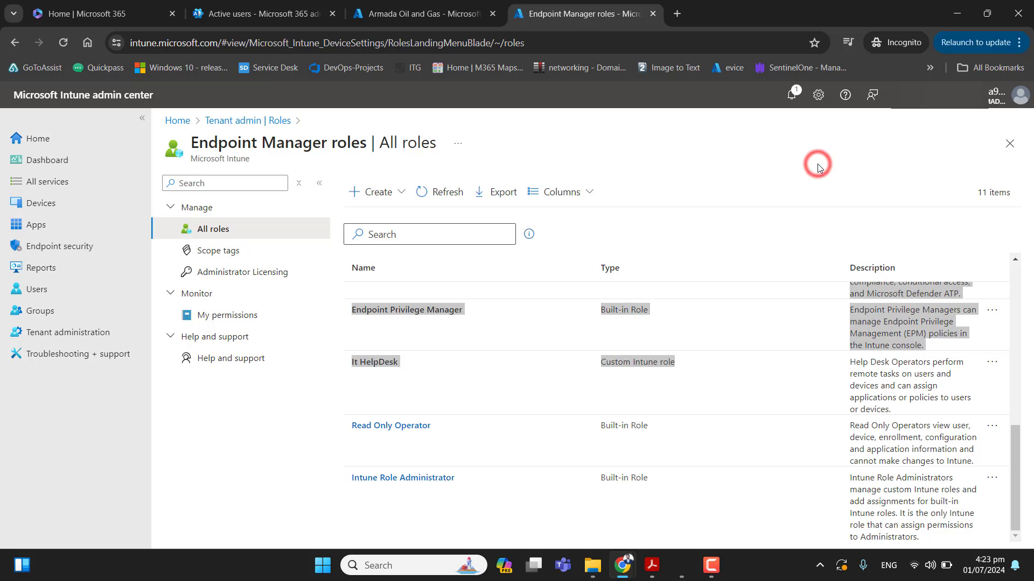
{"action": "left_click", "coordinate": [738, 384]}
{"action": "mouse_move", "coordinate": [717, 579]}
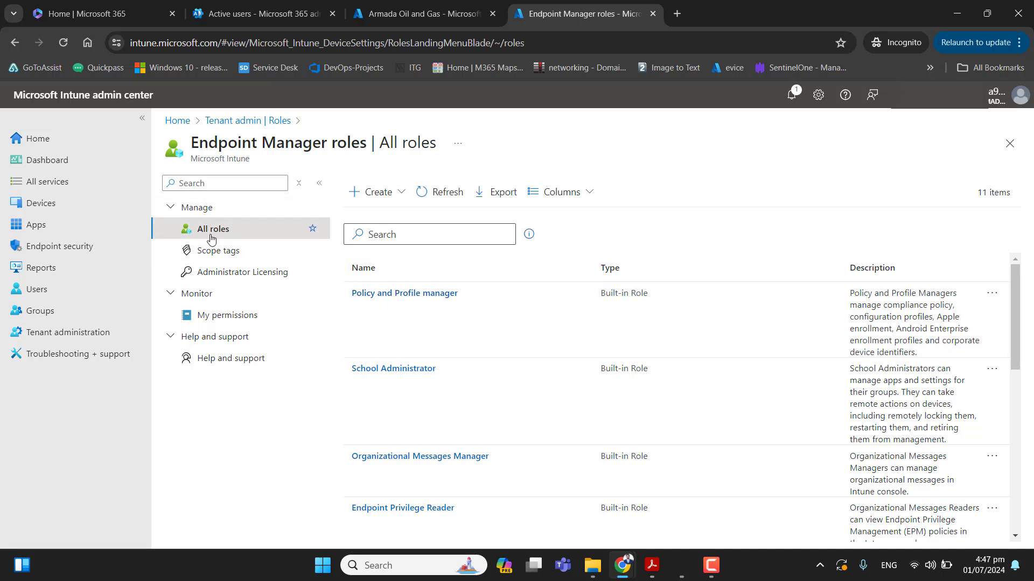
Step: Start a new scope tag and name it "Office 1 Devices"
{"action": "left_click", "coordinate": [216, 255]}
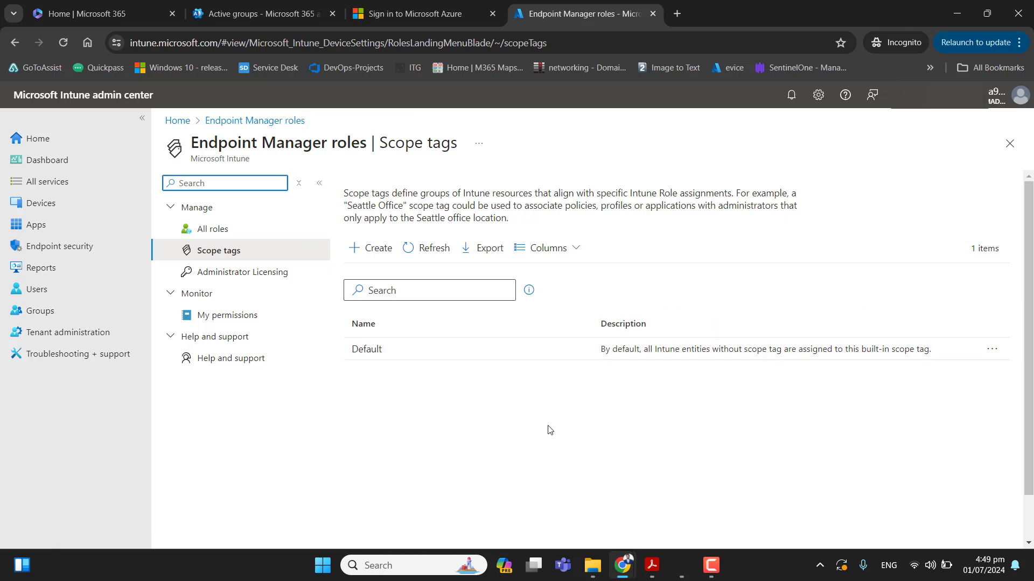
{"action": "left_click", "coordinate": [378, 248]}
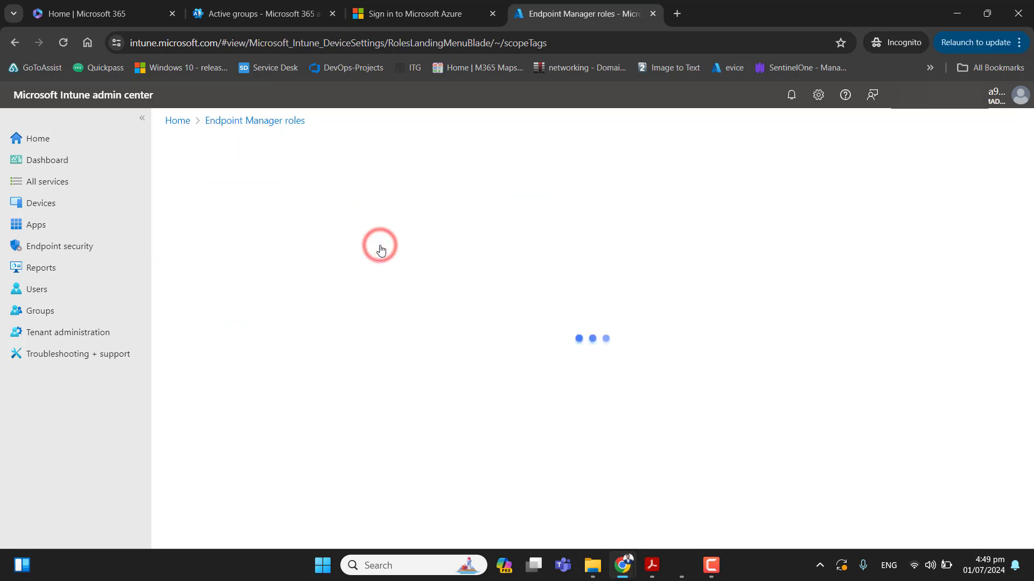
{"action": "left_click", "coordinate": [387, 266]}
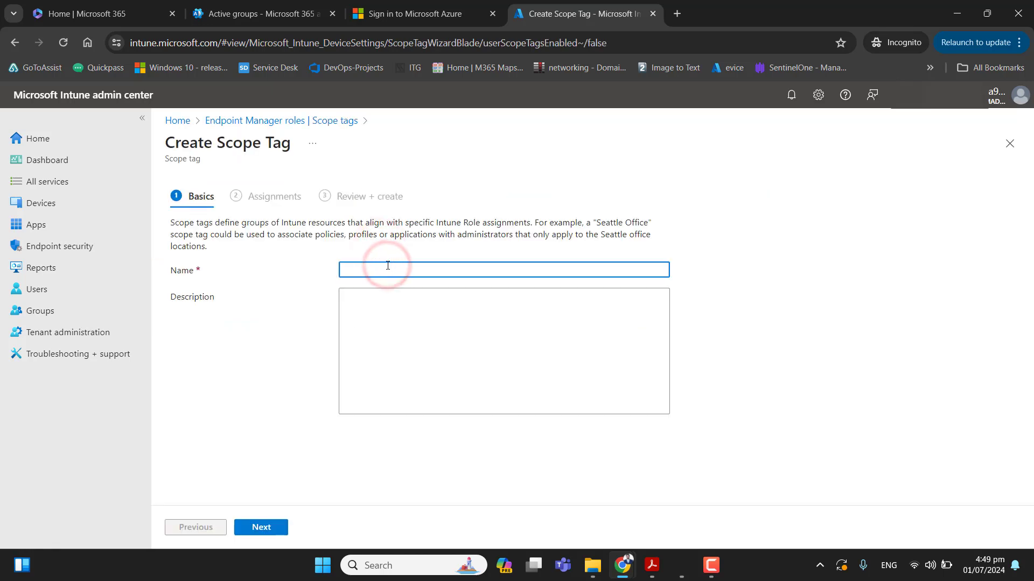
{"action": "type", "text": "Office Devices"}
{"action": "left_click", "coordinate": [368, 271]}
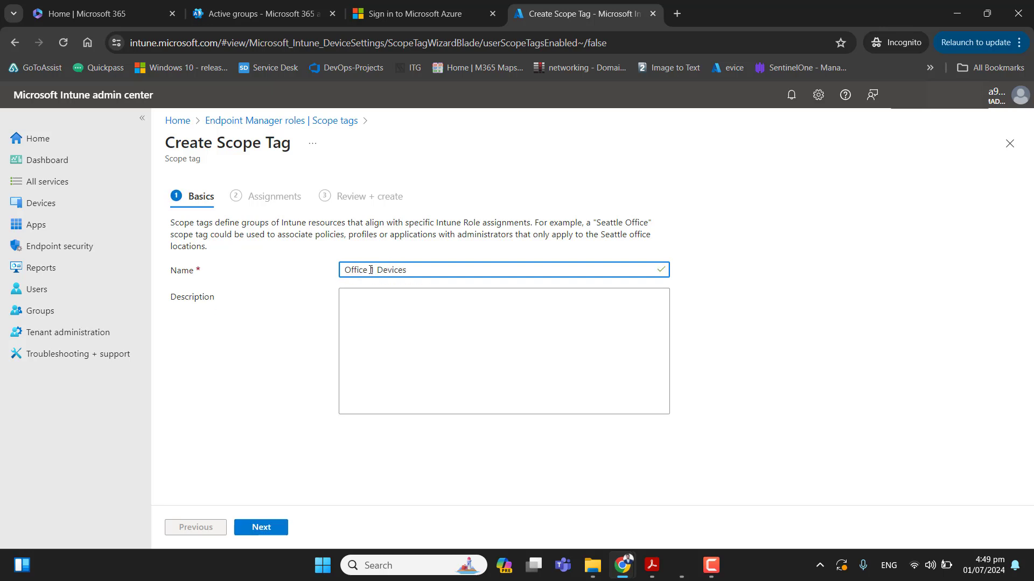
{"action": "type", "text": "1"}
Step: Copy the scope tag's name into its description
{"action": "key", "text": "ctrl+a"}
{"action": "key", "text": "ctrl+c"}
{"action": "left_click", "coordinate": [413, 356]}
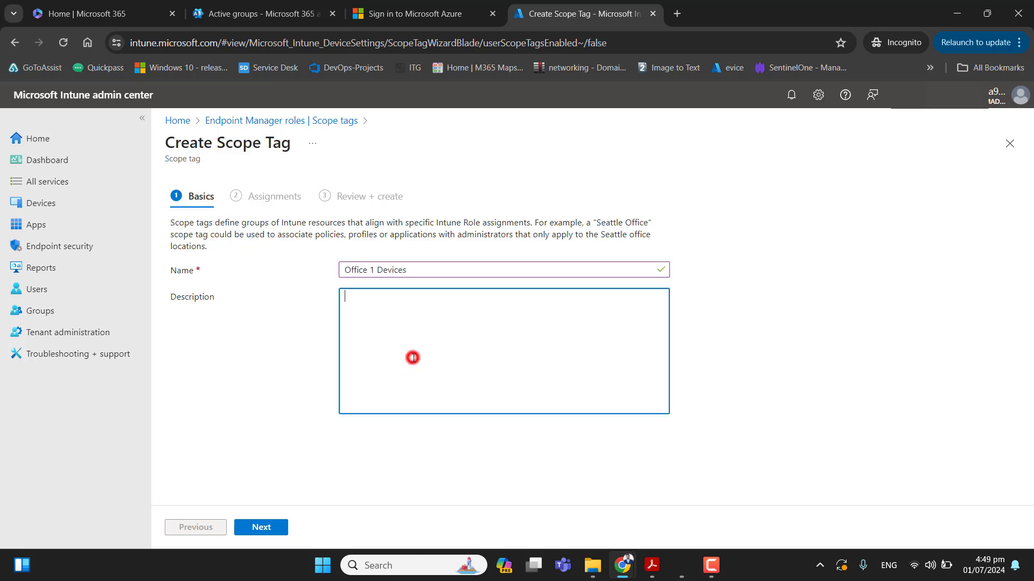
{"action": "key", "text": "ctrl+v"}
Step: Include the Front Office Devices group in the scope tag's assignments, finding it with the search term "front"
{"action": "left_click", "coordinate": [264, 527]}
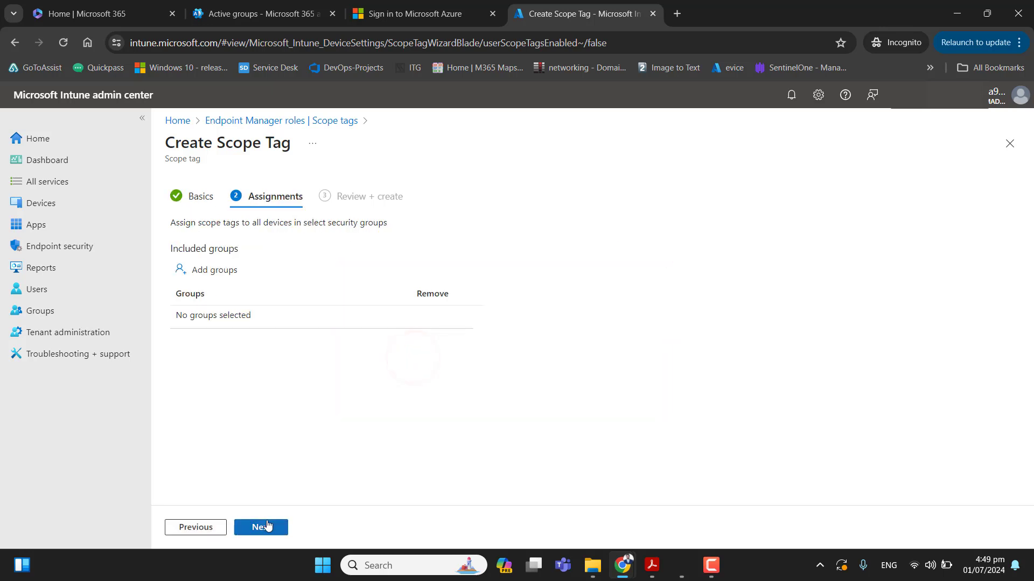
{"action": "left_click", "coordinate": [217, 271]}
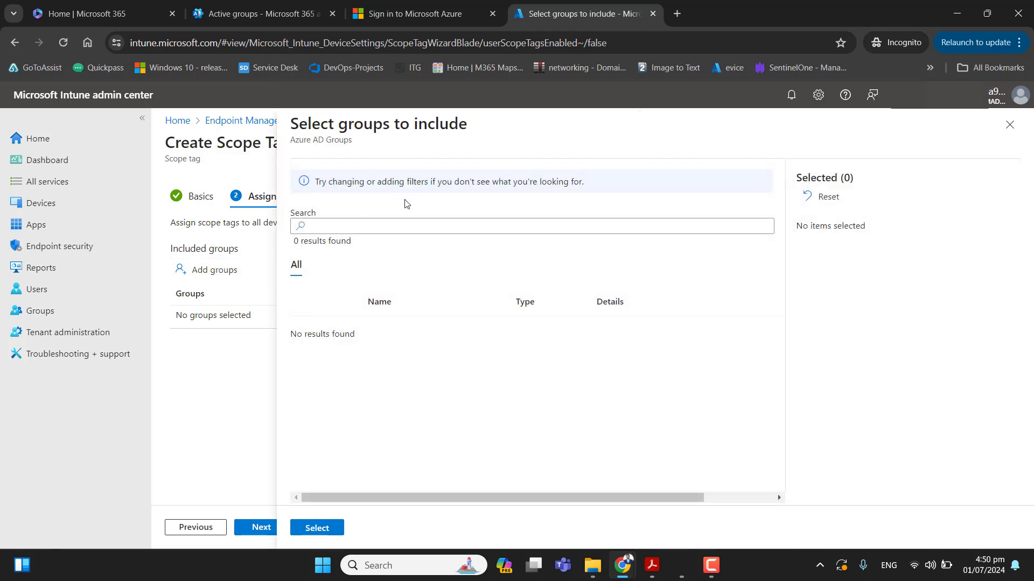
{"action": "left_click", "coordinate": [393, 226]}
{"action": "type", "text": "front"}
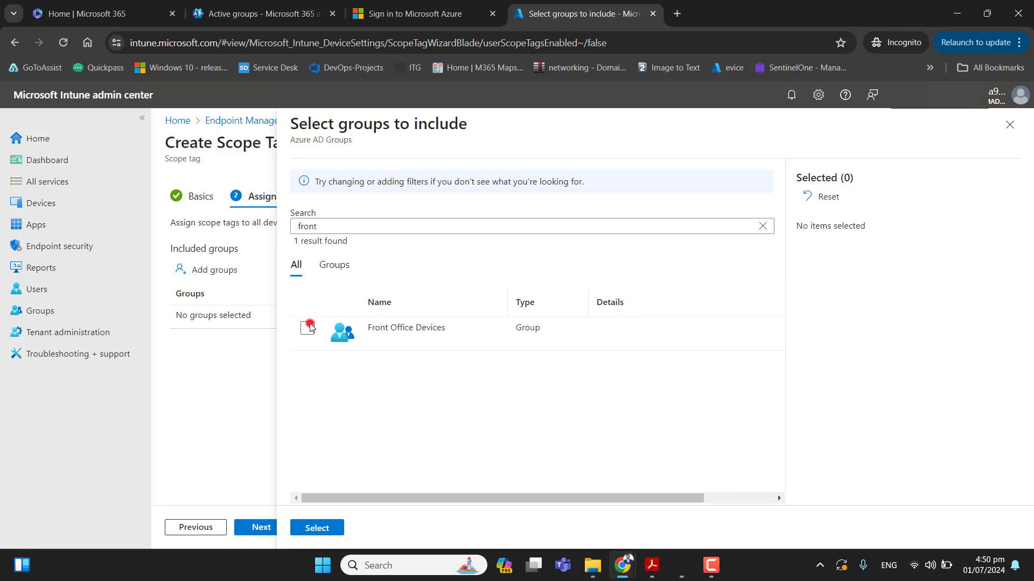
{"action": "left_click", "coordinate": [308, 329]}
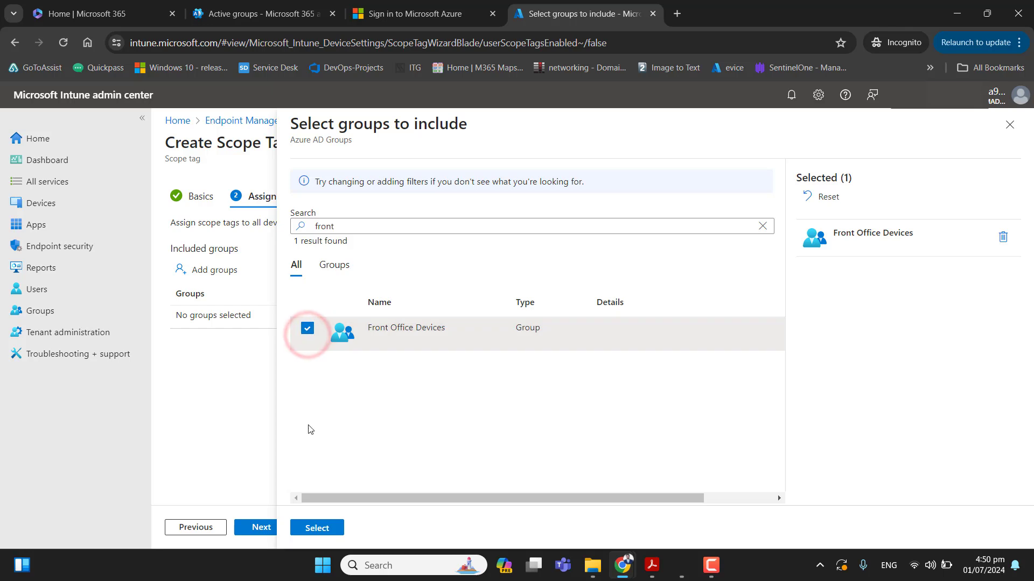
{"action": "left_click", "coordinate": [314, 527]}
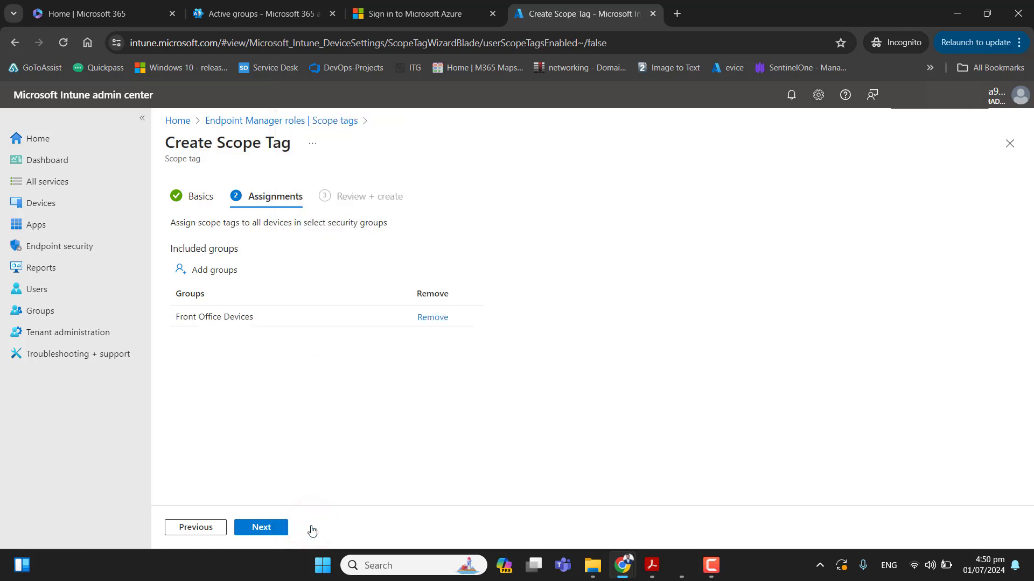
Step: Review the scope tag summary, create the tag and check its entry in the scope tags list
{"action": "left_click", "coordinate": [267, 528]}
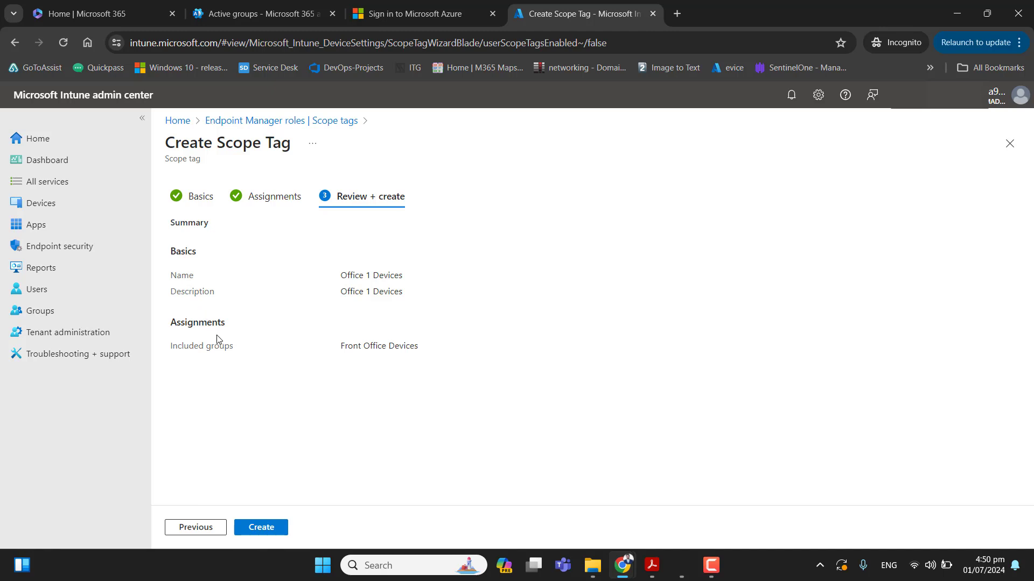
{"action": "triple_click", "coordinate": [437, 342]}
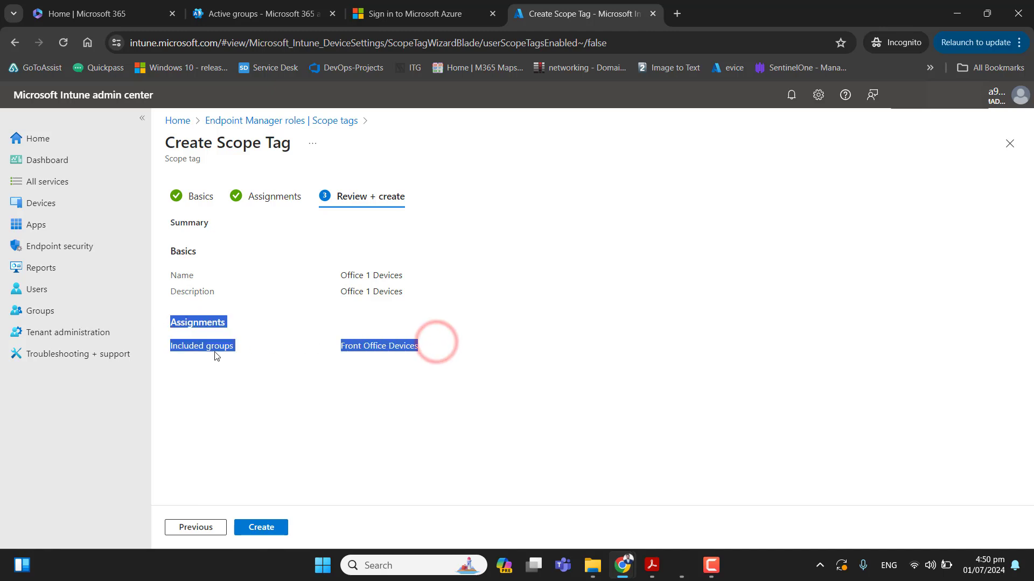
{"action": "left_click", "coordinate": [261, 528]}
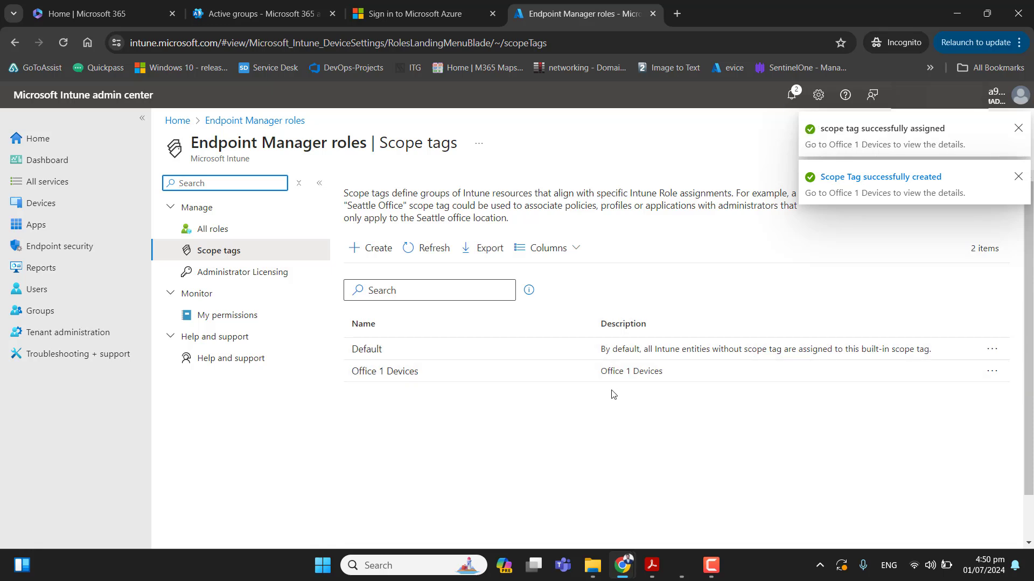
{"action": "triple_click", "coordinate": [353, 374]}
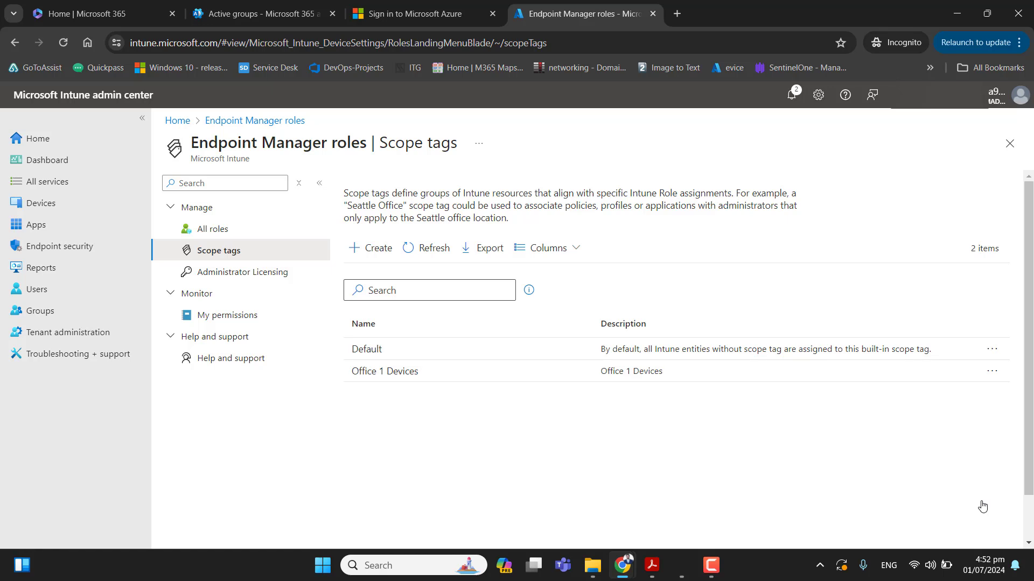
{"action": "left_click", "coordinate": [980, 510]}
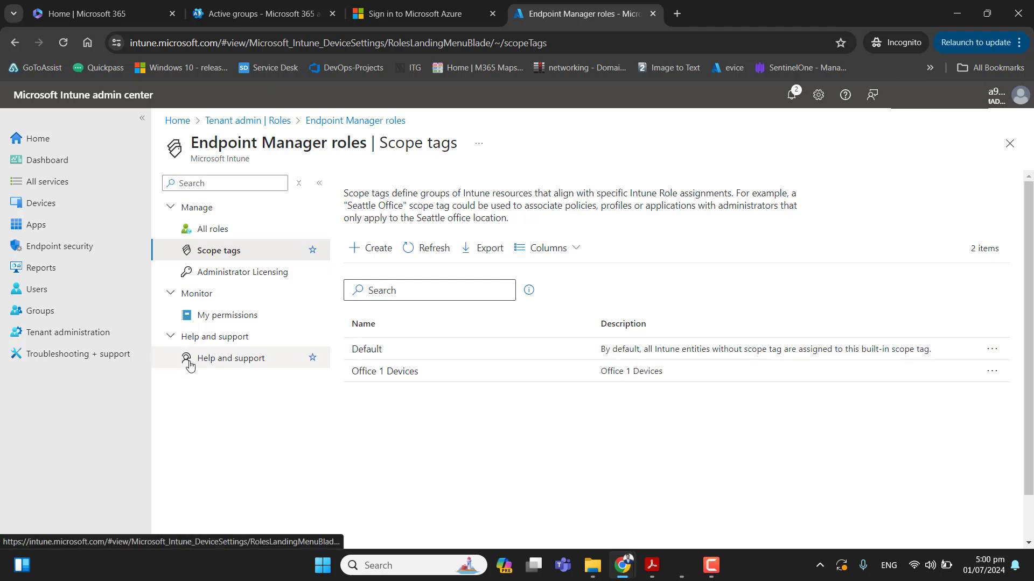
Step: Search all groups for "front" and open the Front Office Devices group
{"action": "left_click", "coordinate": [55, 315]}
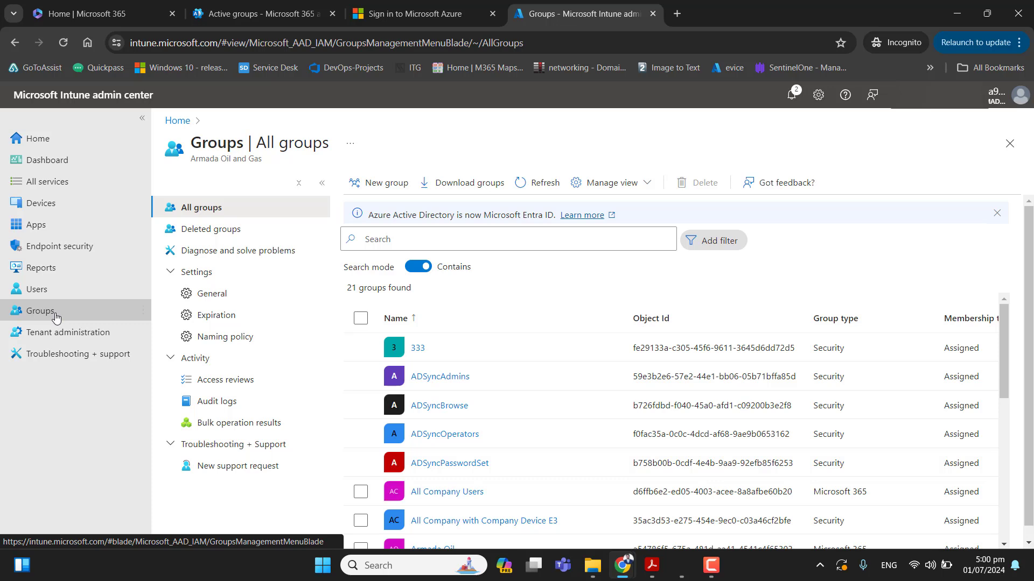
{"action": "left_click", "coordinate": [432, 242]}
{"action": "type", "text": "front"}
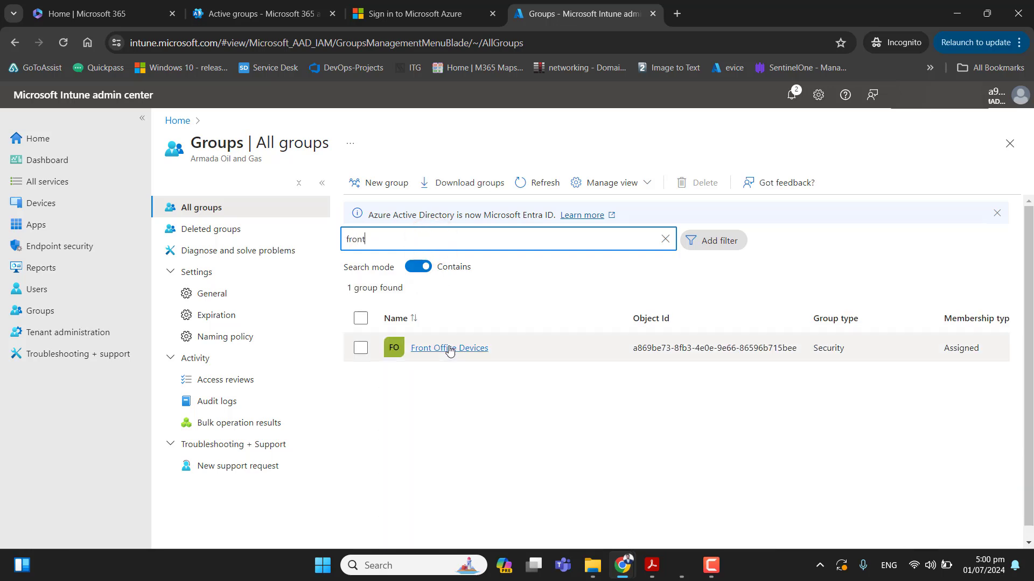
{"action": "left_click", "coordinate": [449, 349]}
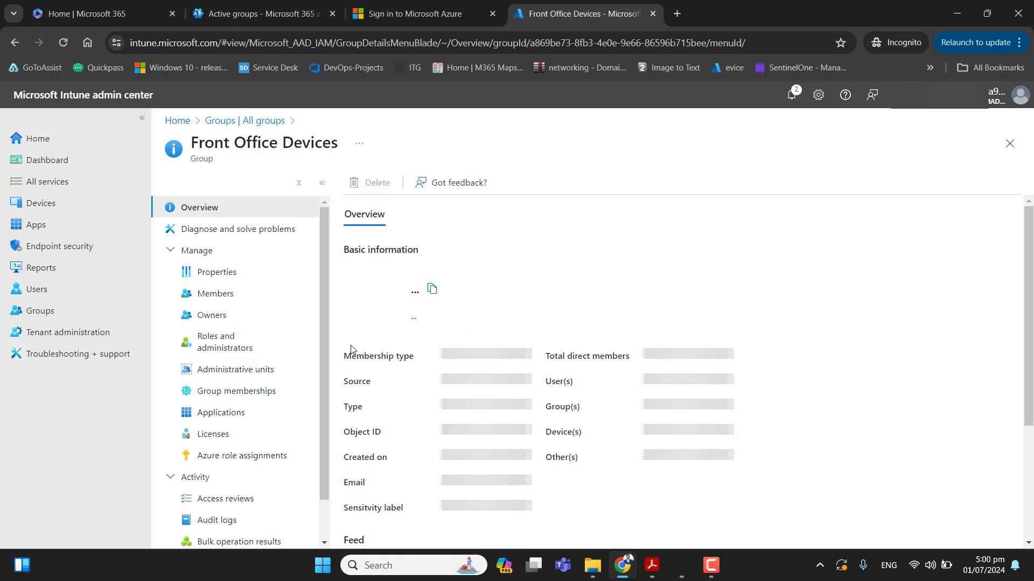
Step: Examine which devices are direct members of the Front Office Devices group
{"action": "left_click", "coordinate": [226, 297]}
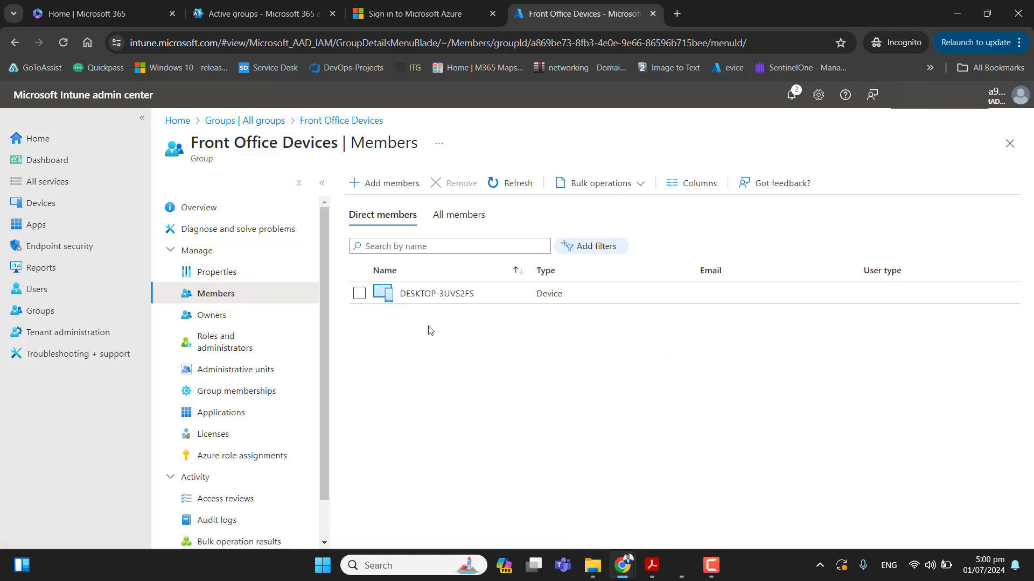
{"action": "left_click_drag", "start_coordinate": [476, 294], "coordinate": [398, 305]}
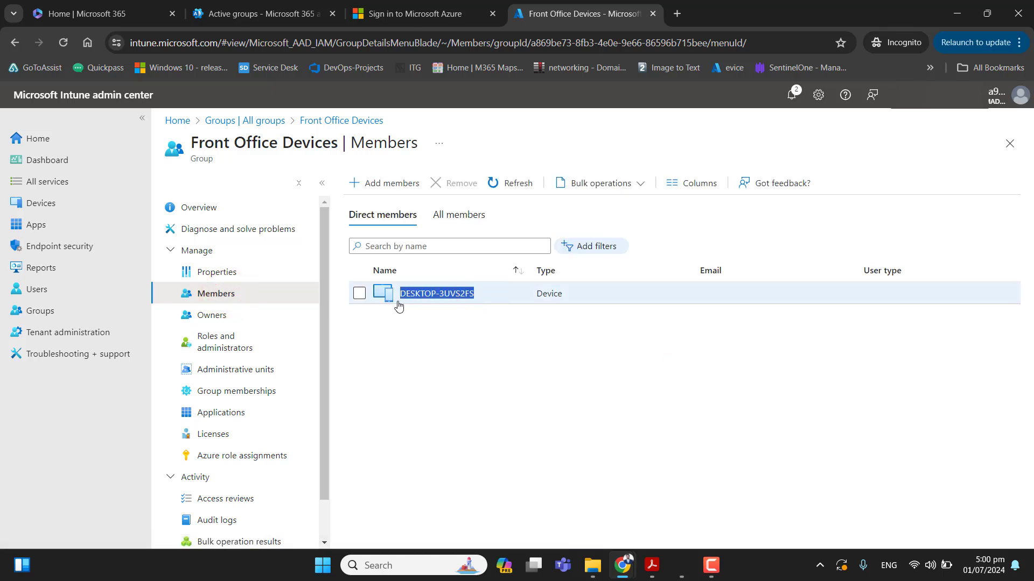
{"action": "left_click", "coordinate": [404, 357]}
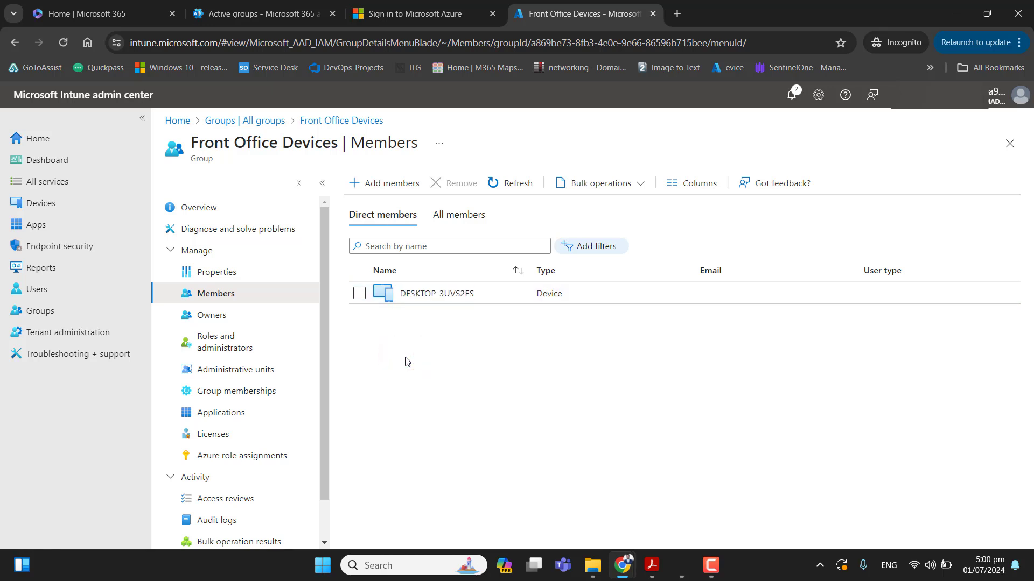
{"action": "left_click_drag", "start_coordinate": [191, 143], "coordinate": [343, 145]}
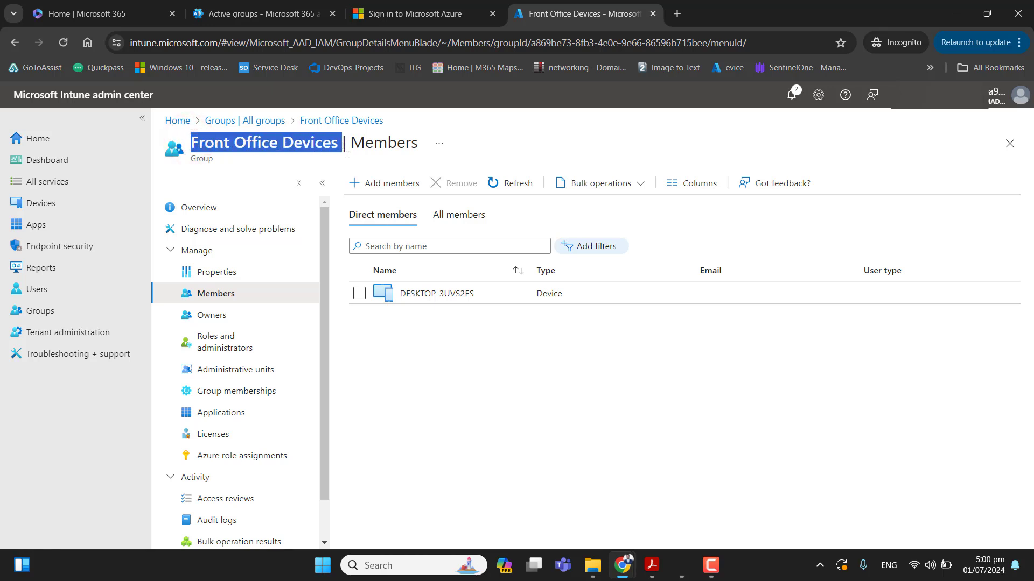
{"action": "left_click", "coordinate": [435, 368]}
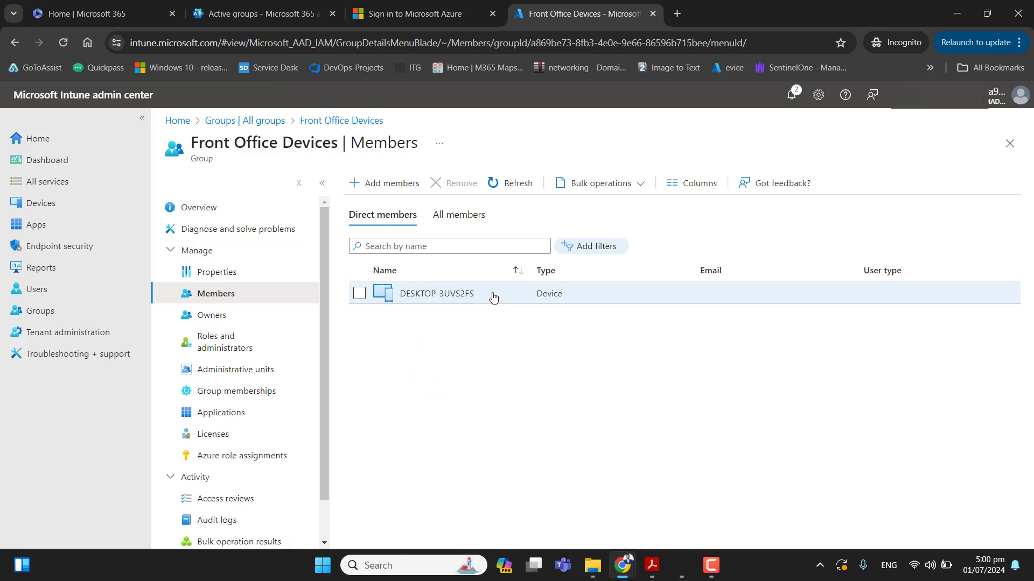
{"action": "left_click_drag", "start_coordinate": [492, 293], "coordinate": [400, 294]}
{"action": "left_click", "coordinate": [418, 370]}
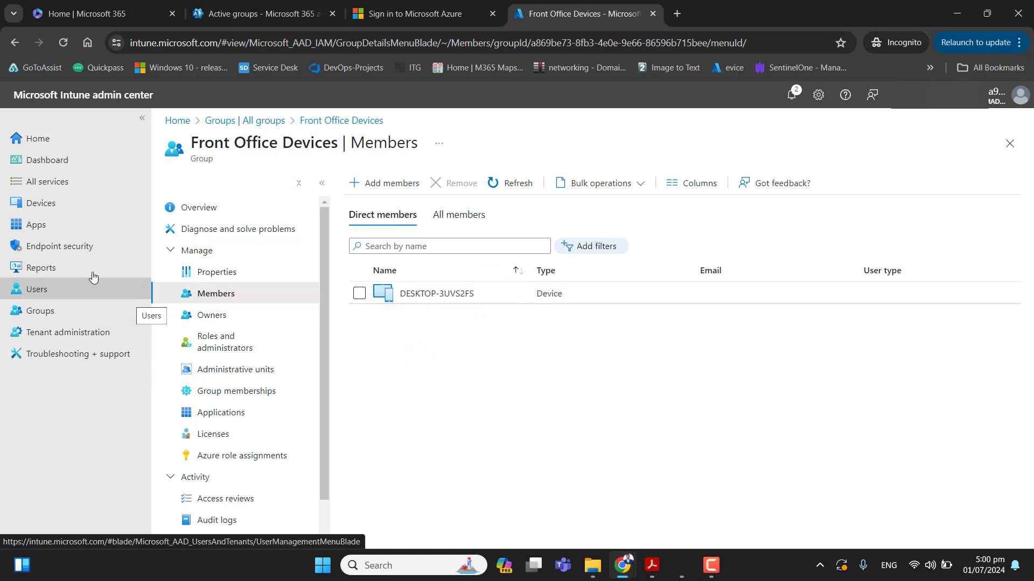
Step: Open the properties of device DESKTOP-3UVS2FS from the list of all devices
{"action": "left_click", "coordinate": [51, 204]}
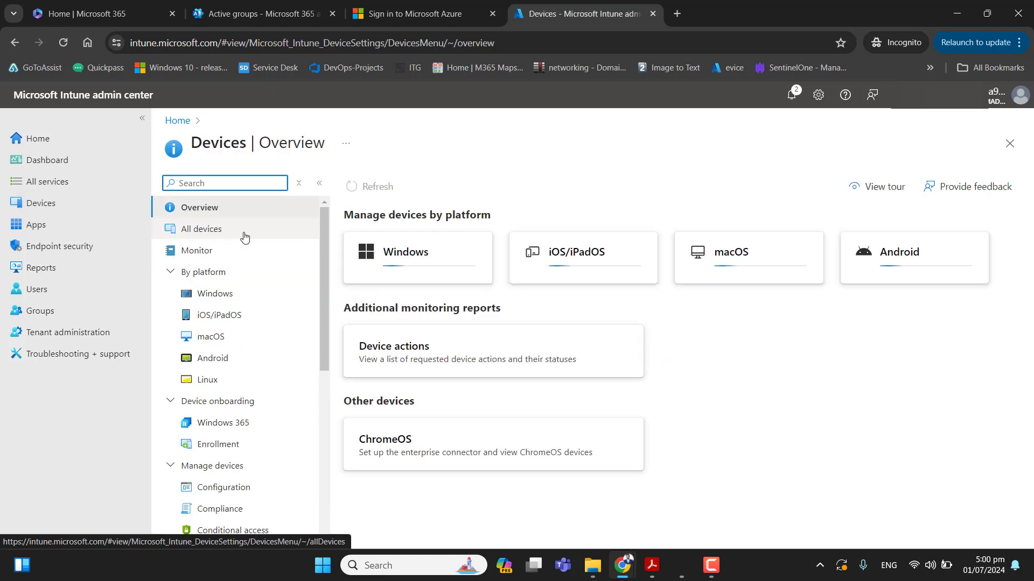
{"action": "left_click", "coordinate": [209, 230]}
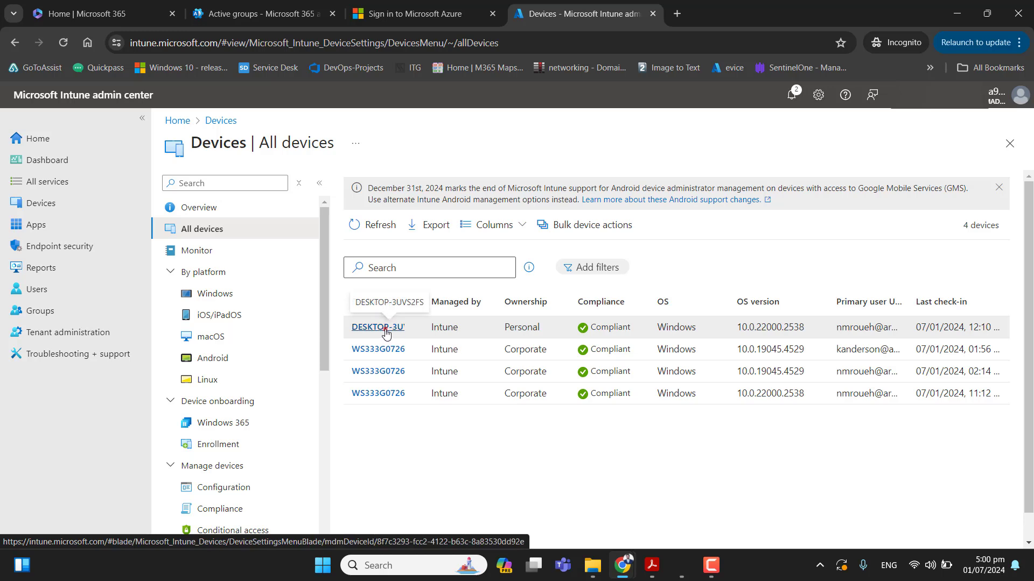
{"action": "left_click", "coordinate": [386, 333]}
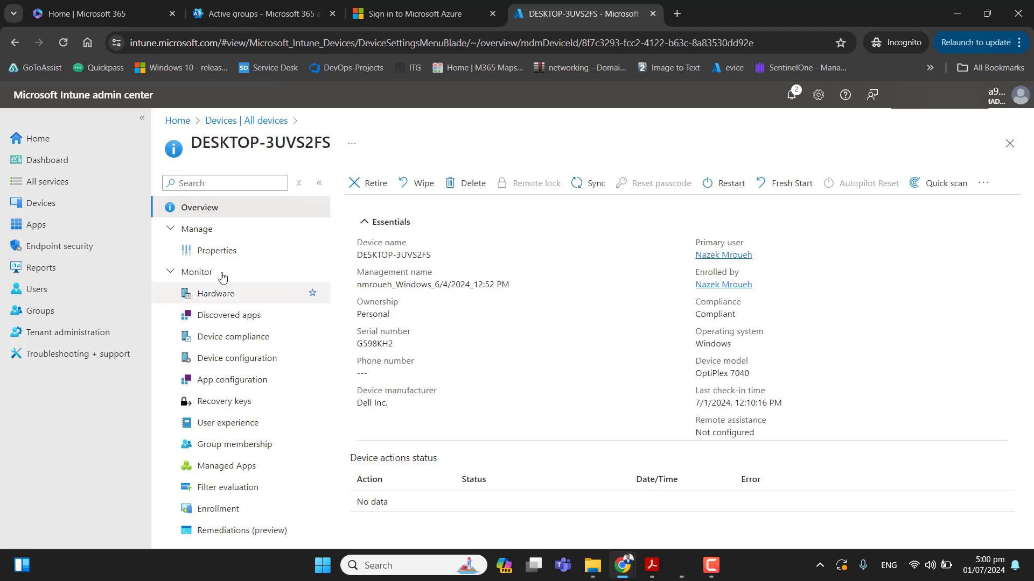
{"action": "left_click", "coordinate": [220, 249]}
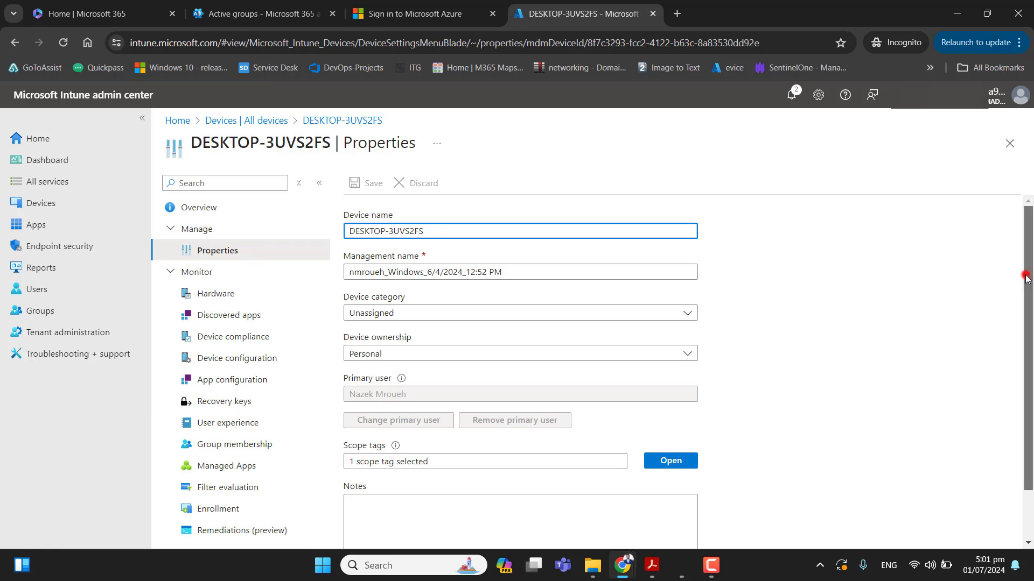
Step: Check which scope tag is assigned to DESKTOP-3UVS2FS in its tag selection
{"action": "left_click_drag", "start_coordinate": [1025, 274], "coordinate": [1030, 335]}
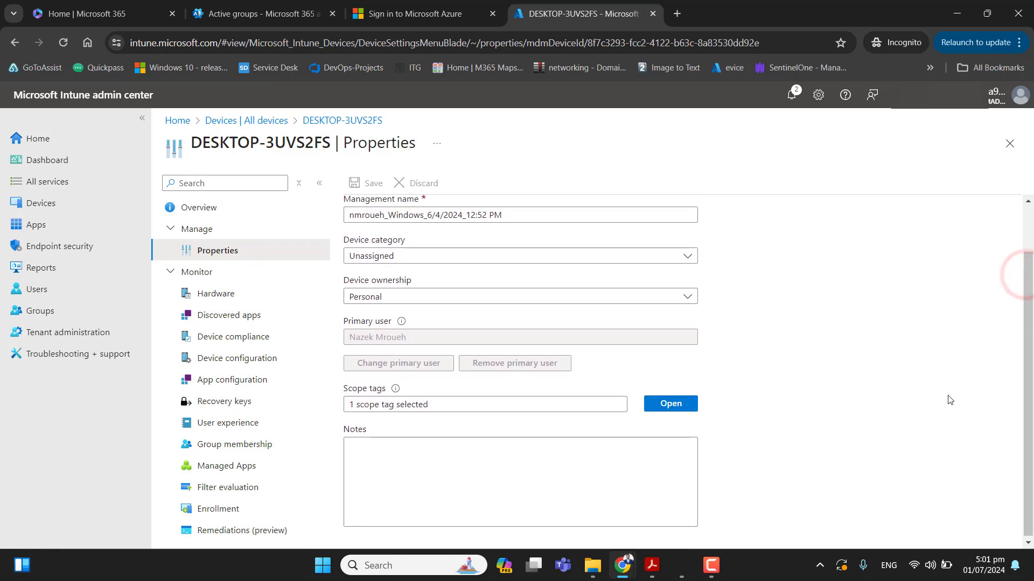
{"action": "left_click", "coordinate": [471, 403]}
{"action": "left_click_drag", "start_coordinate": [438, 404], "coordinate": [347, 404]}
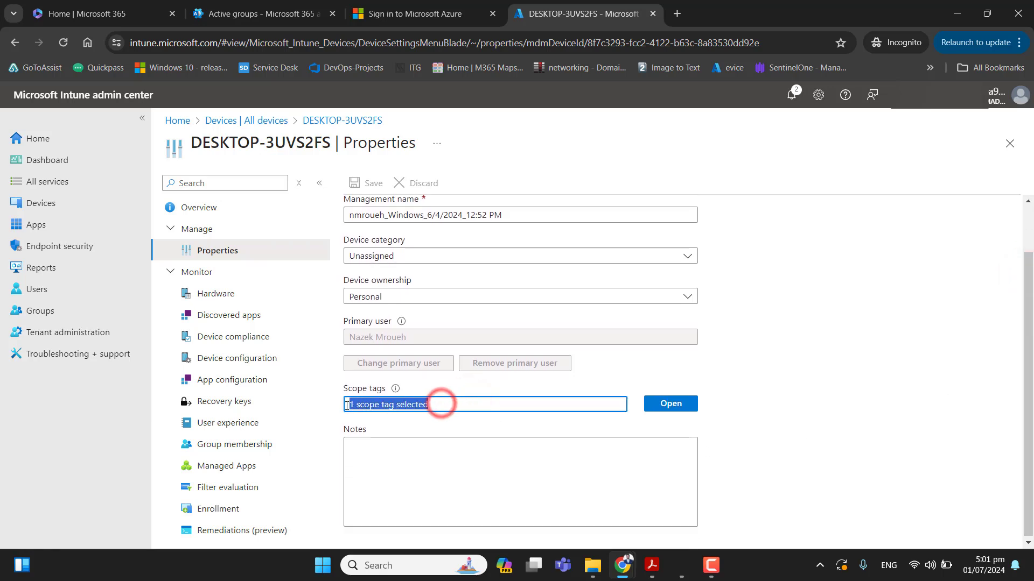
{"action": "left_click", "coordinate": [558, 426]}
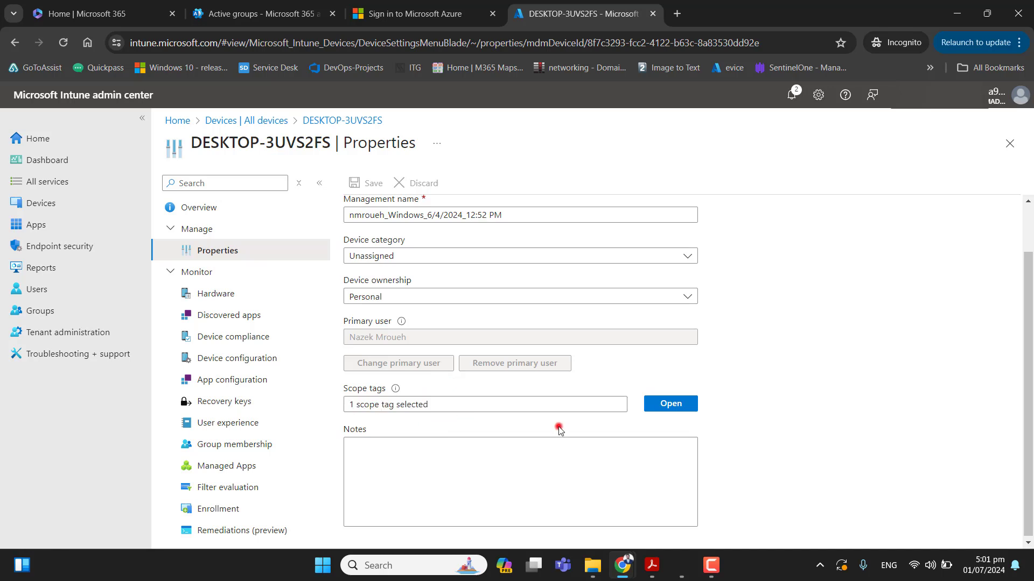
{"action": "left_click", "coordinate": [682, 414]}
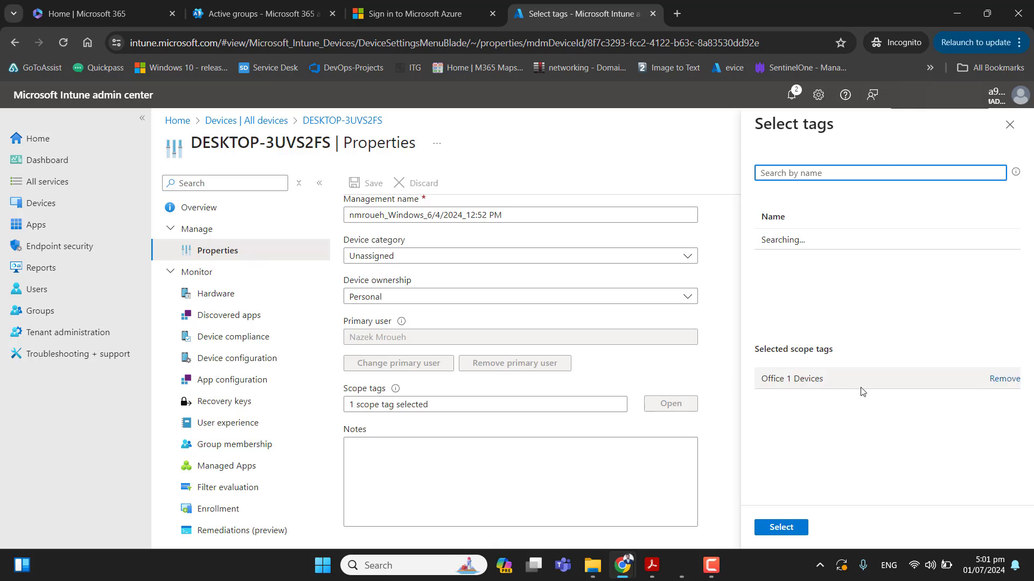
{"action": "left_click_drag", "start_coordinate": [826, 377], "coordinate": [760, 384]}
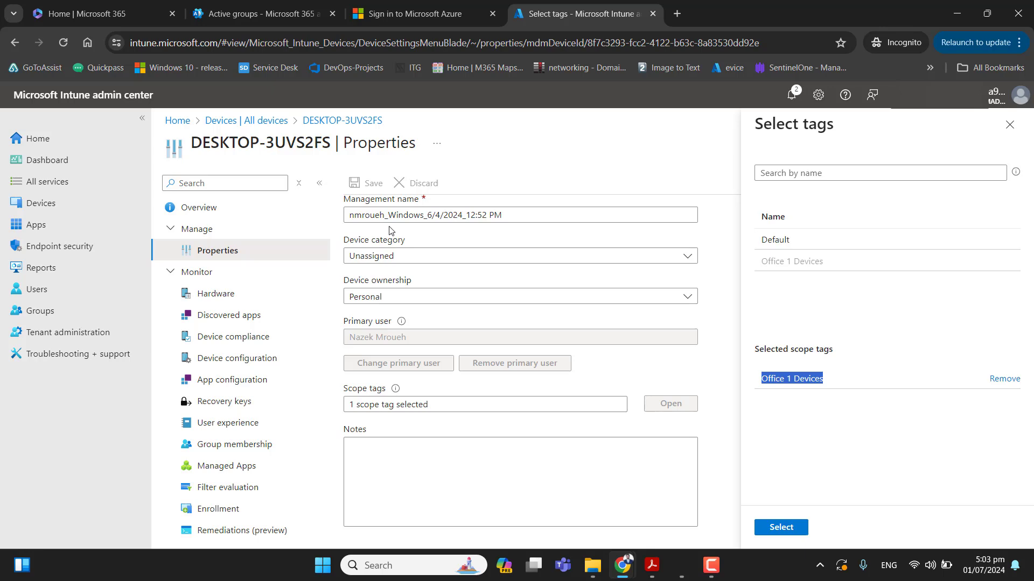
Step: Return to all devices, open the properties of WS333G07261006 and check its selected scope tag for comparison
{"action": "left_click", "coordinate": [258, 120]}
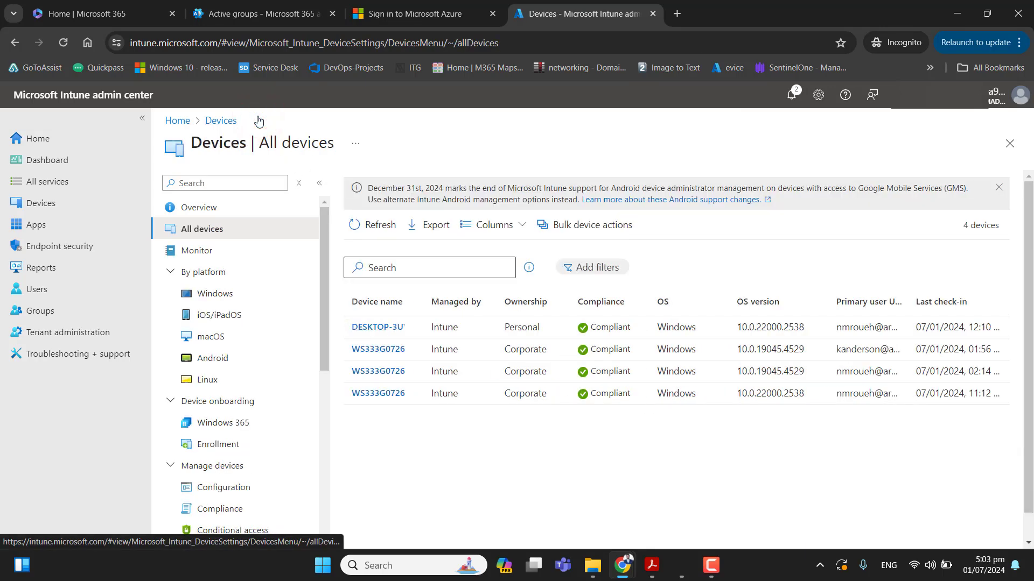
{"action": "left_click", "coordinate": [391, 355]}
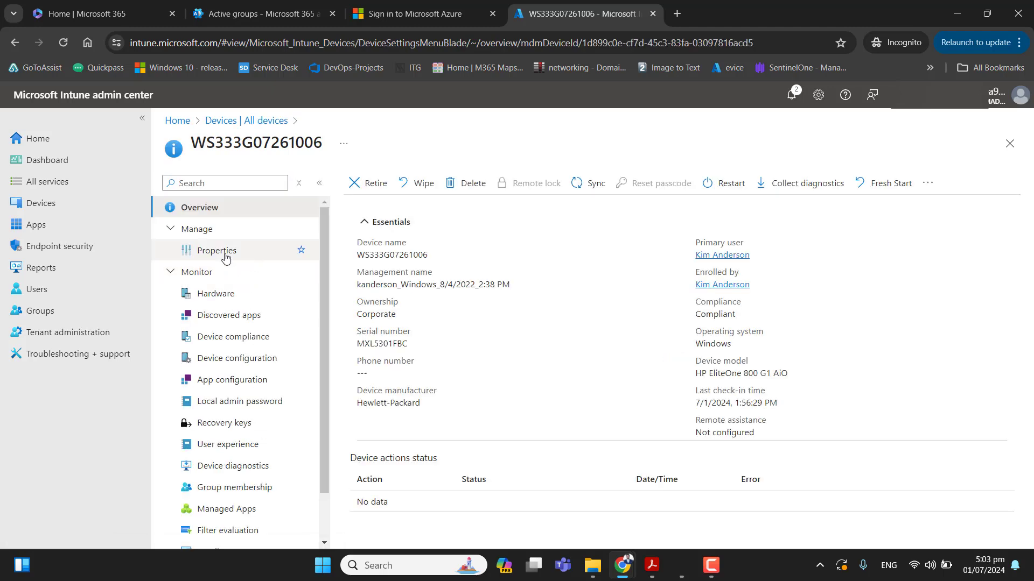
{"action": "left_click", "coordinate": [225, 254]}
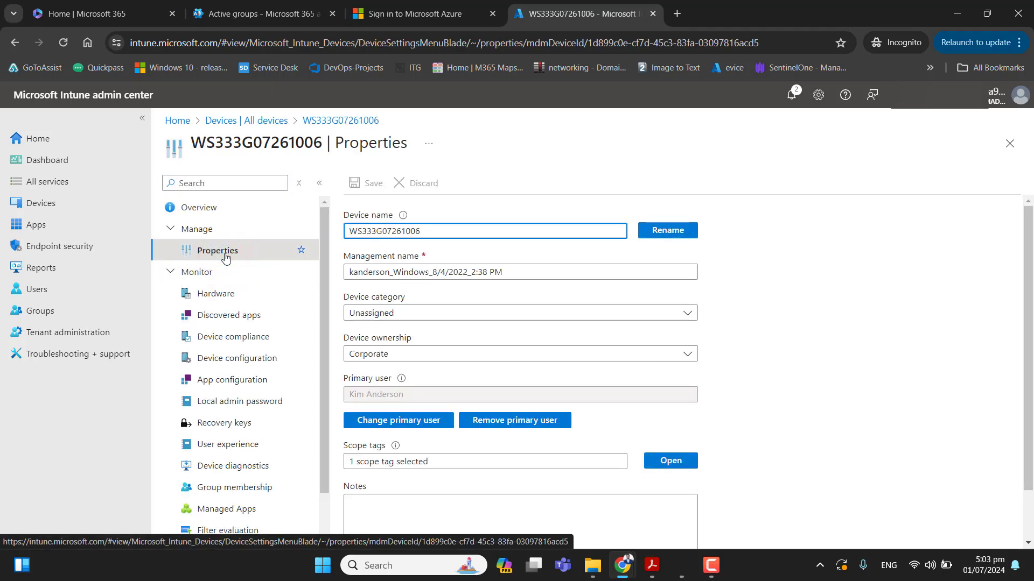
{"action": "triple_click", "coordinate": [429, 462]}
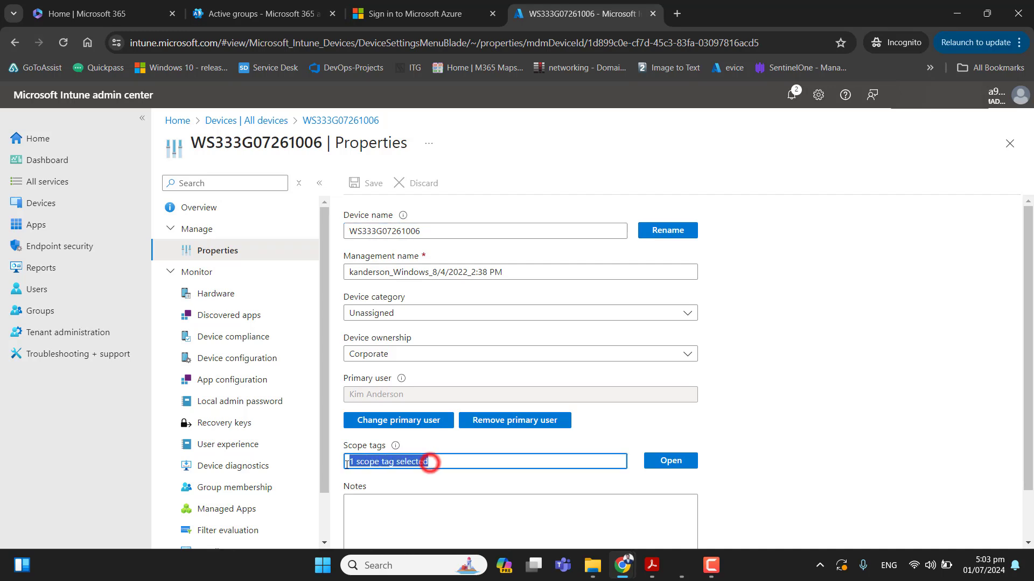
{"action": "left_click", "coordinate": [683, 467]}
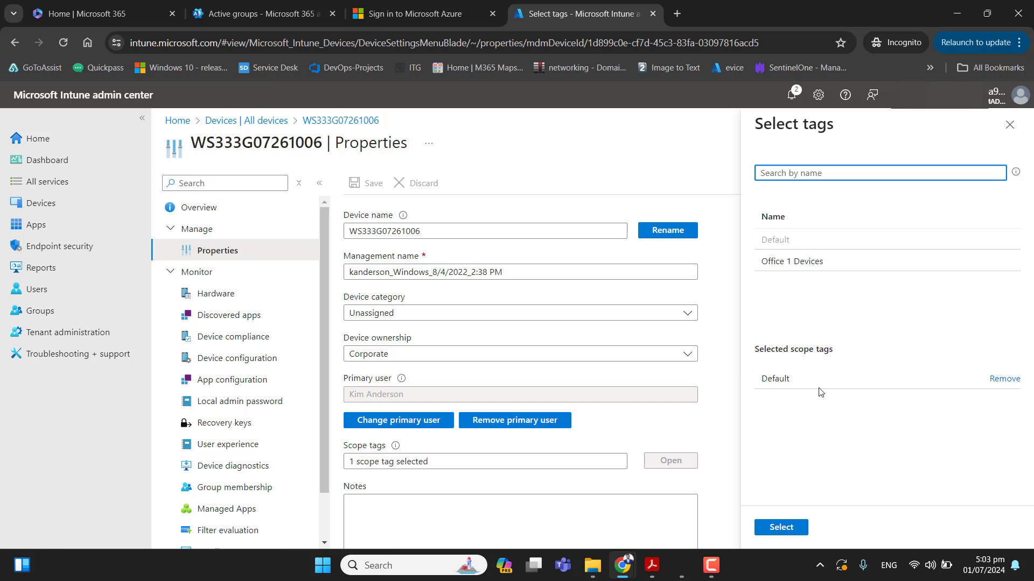
{"action": "left_click_drag", "start_coordinate": [802, 382], "coordinate": [754, 386]}
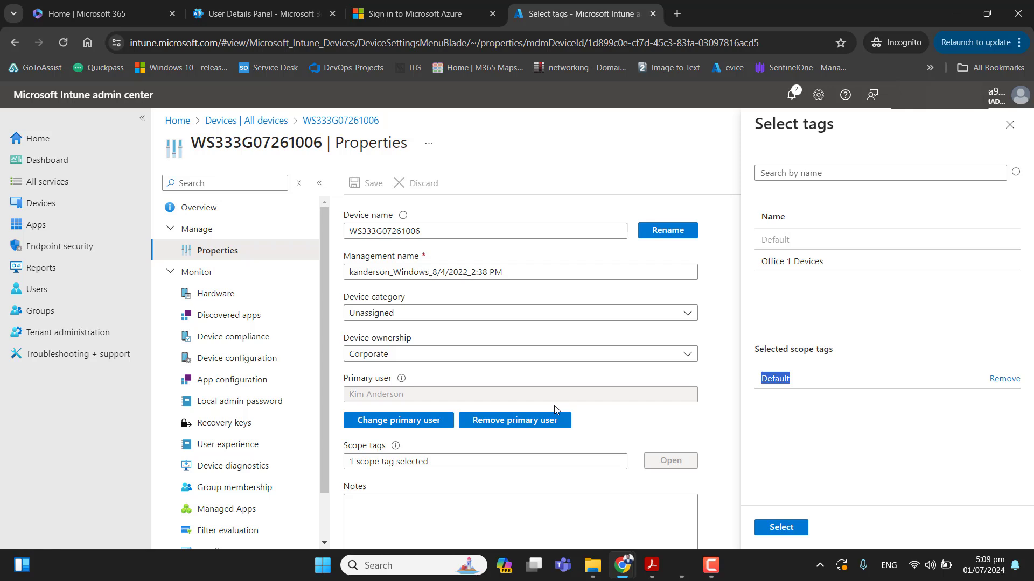
Step: Search all groups for "it", open the IT HelpDesk group and check its direct members
{"action": "left_click", "coordinate": [39, 311]}
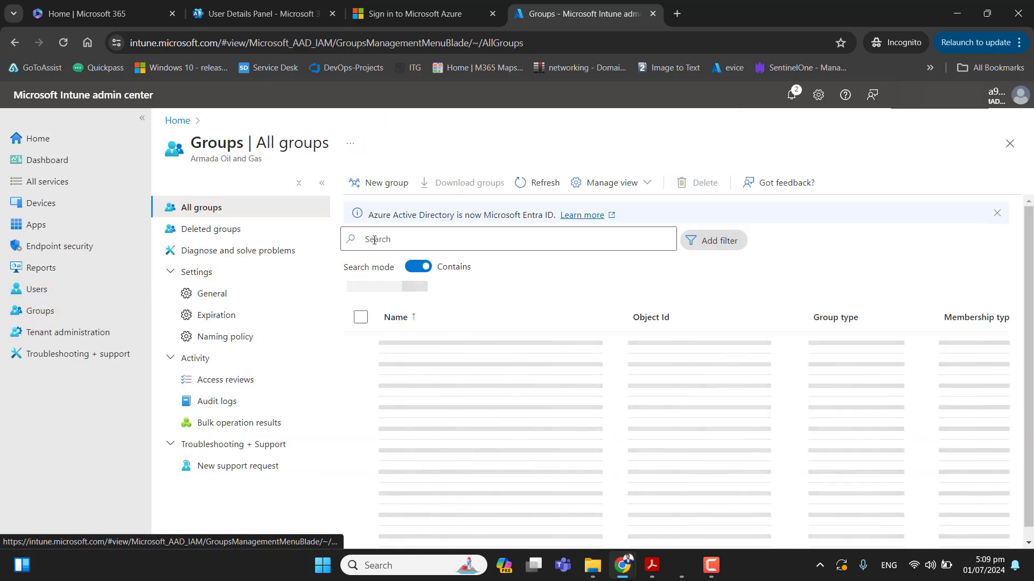
{"action": "left_click", "coordinate": [375, 239]}
{"action": "type", "text": "it"}
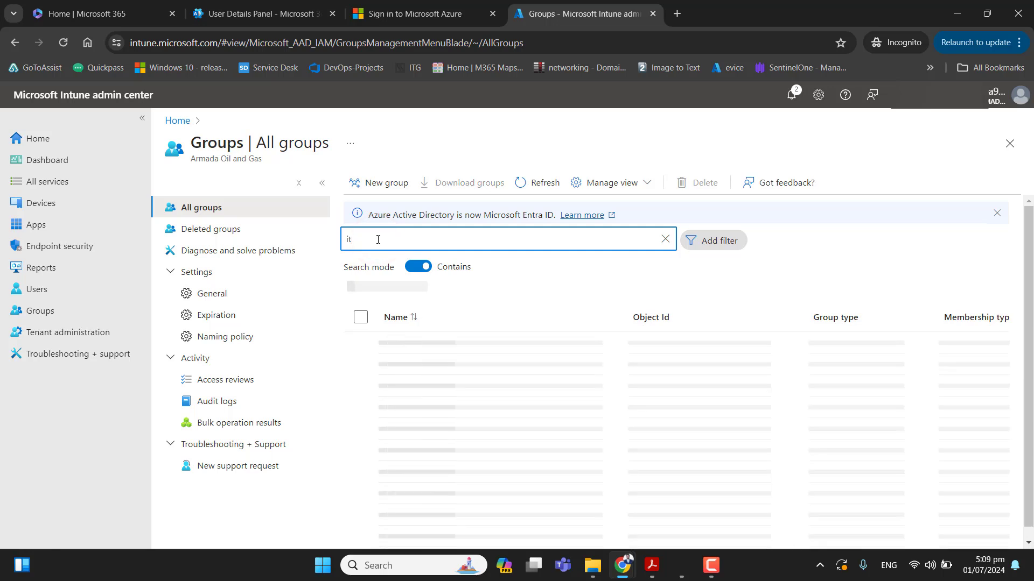
{"action": "left_click", "coordinate": [435, 349]}
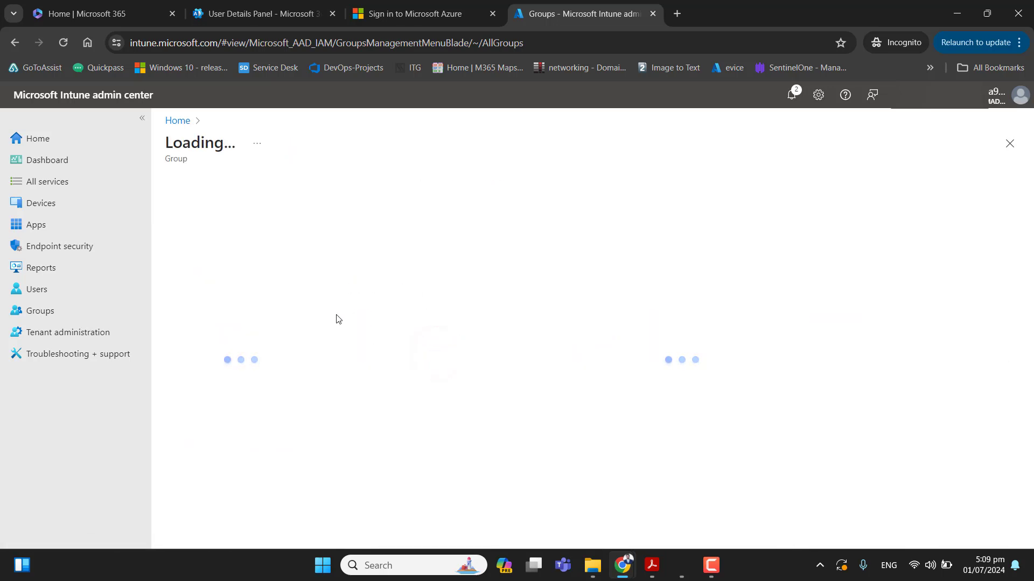
{"action": "left_click", "coordinate": [232, 294]}
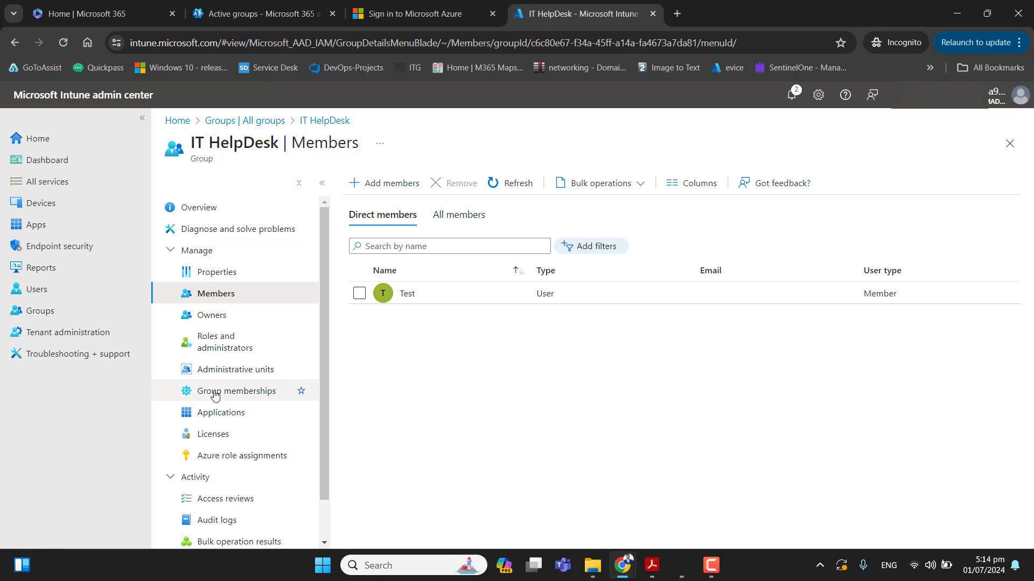
Step: Open the assignments of the custom It HelpDesk role under the tenant's Endpoint Manager roles
{"action": "left_click", "coordinate": [77, 333]}
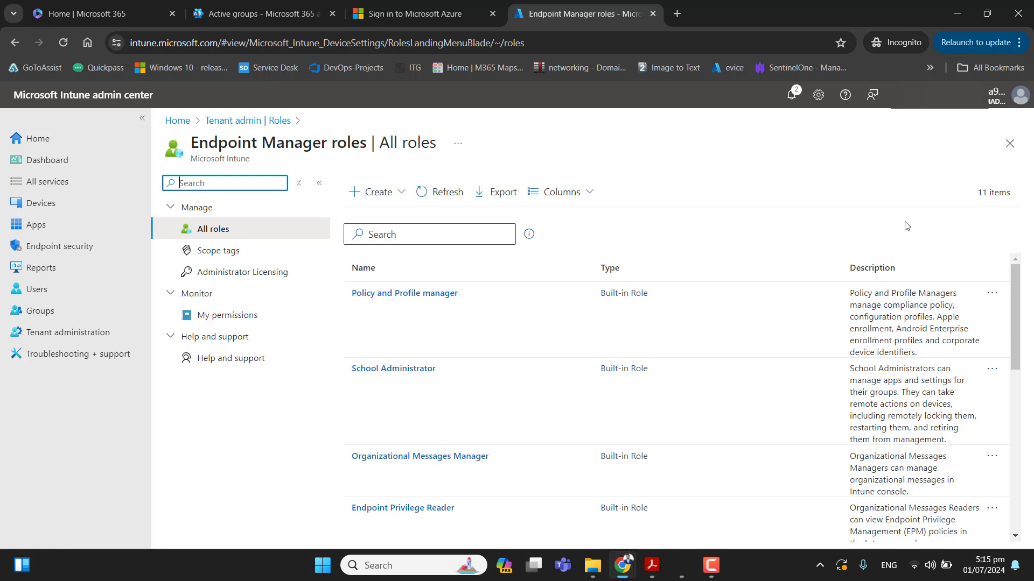
{"action": "scroll", "coordinate": [484, 404], "scroll_direction": "down", "scroll_amount": 6}
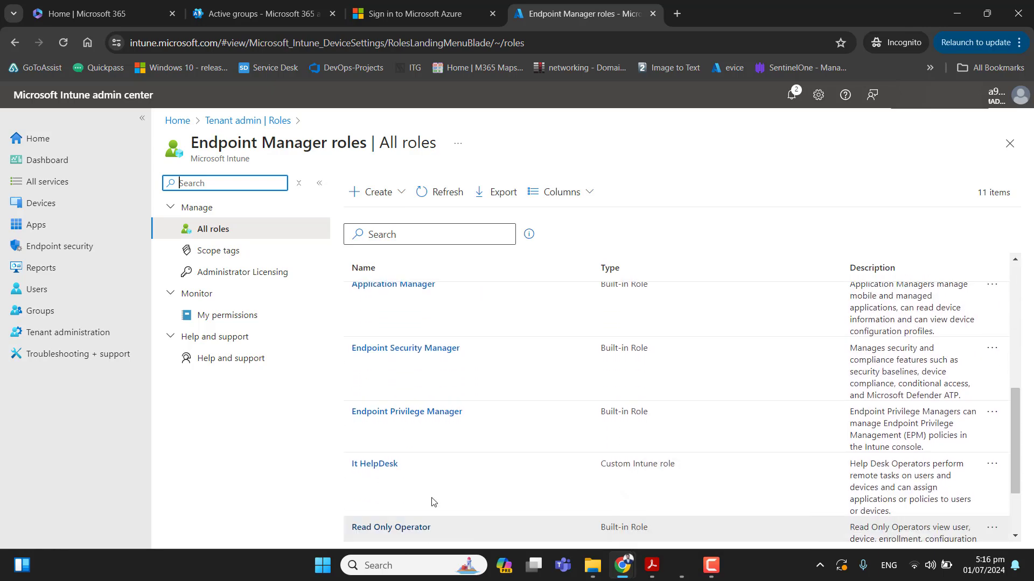
{"action": "left_click", "coordinate": [390, 466]}
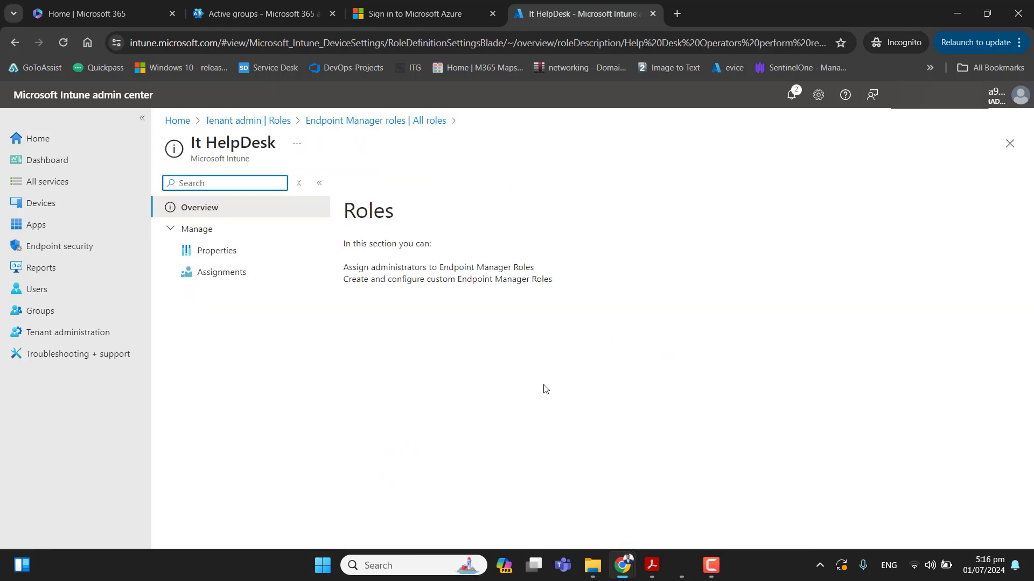
{"action": "left_click", "coordinate": [240, 273]}
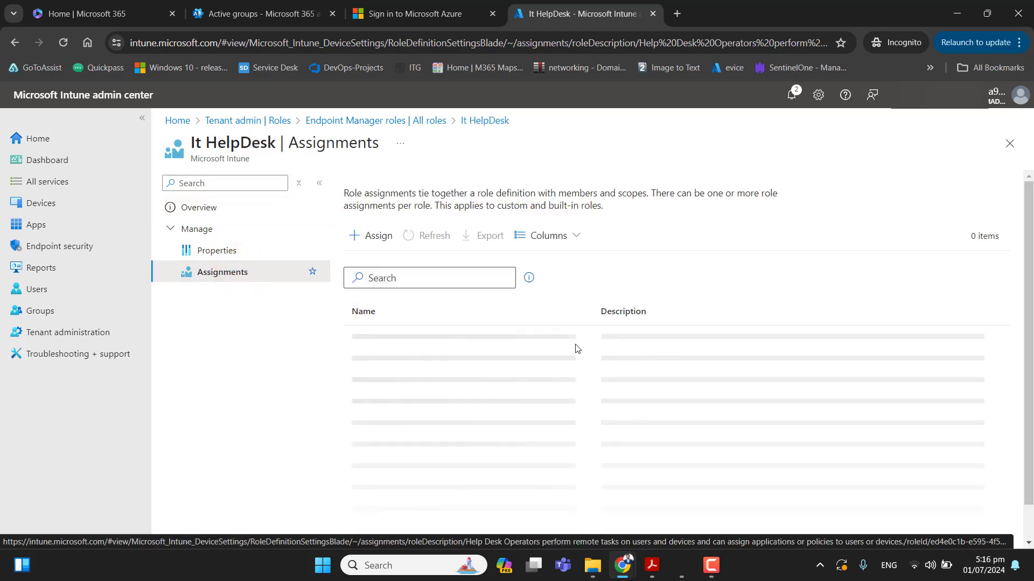
Step: Start a new role assignment with "Helpdesk Operator" as both its name and description
{"action": "left_click", "coordinate": [376, 238]}
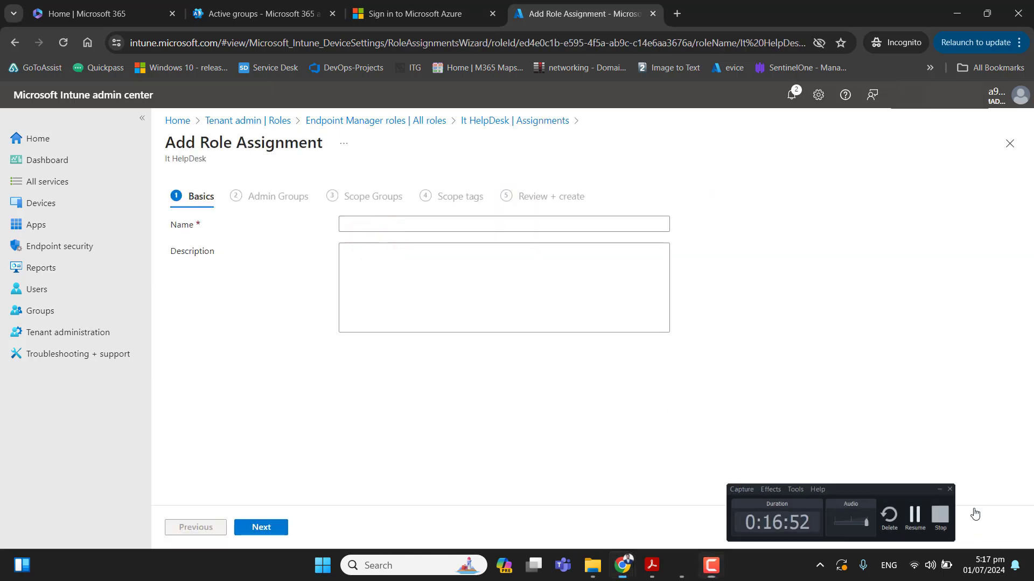
{"action": "left_click", "coordinate": [391, 222]}
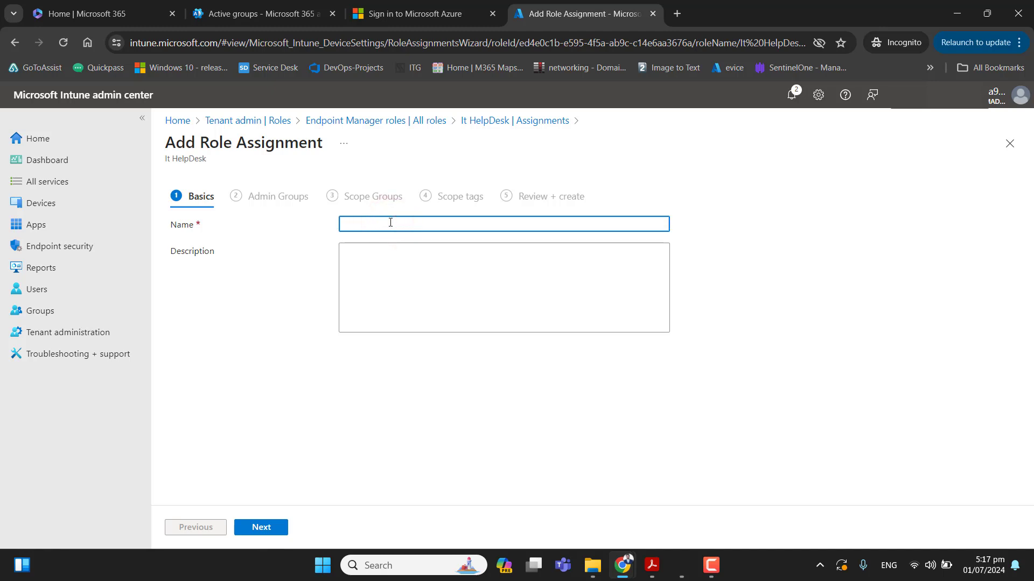
{"action": "type", "text": "Helpdesk P"}
{"action": "key", "text": "BackSpace"}
{"action": "key", "text": "ctrl+a"}
{"action": "key", "text": "ctrl+c"}
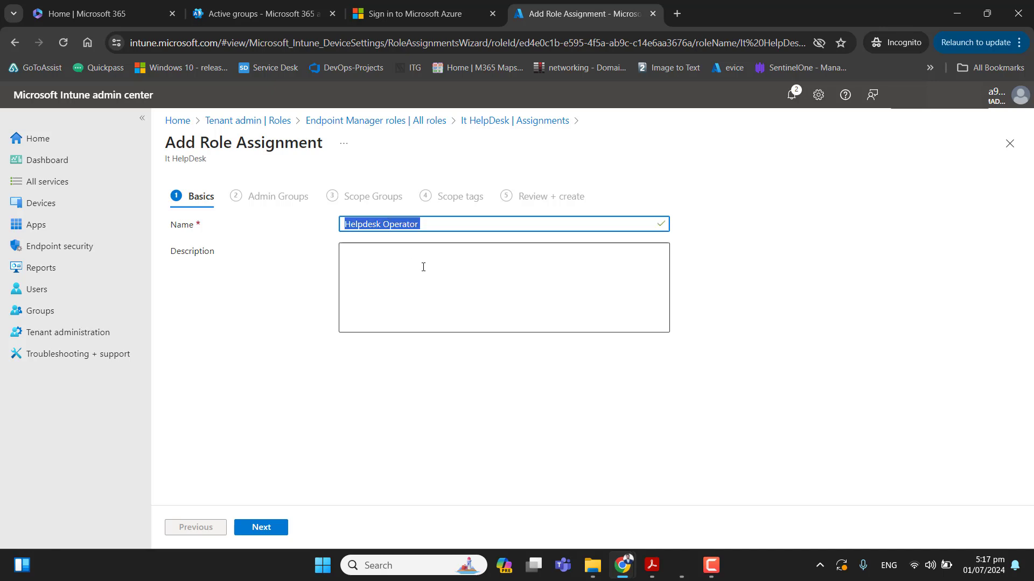
{"action": "left_click", "coordinate": [425, 277]}
{"action": "key", "text": "ctrl+v"}
{"action": "left_click", "coordinate": [261, 527]}
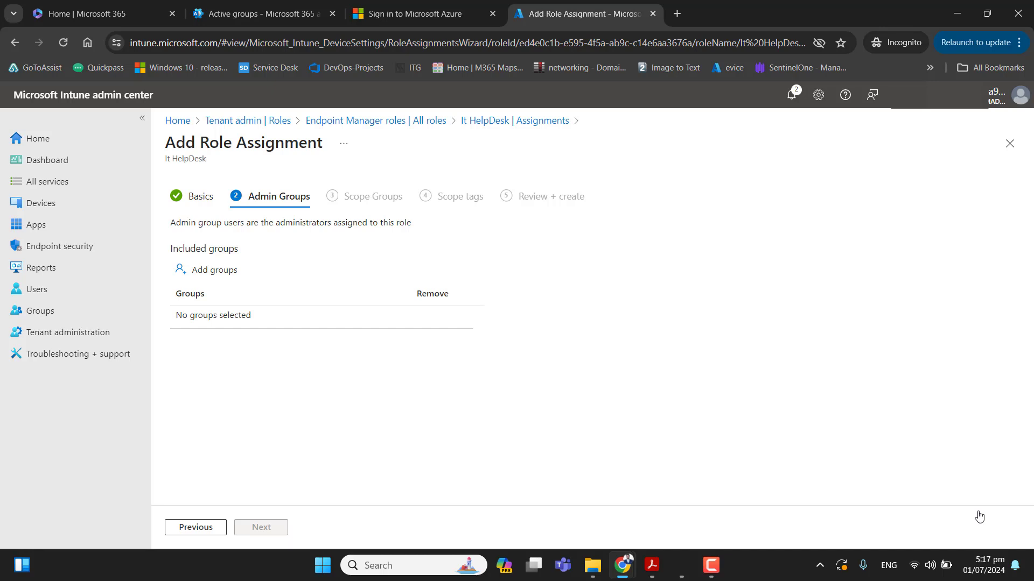
Step: Include the IT HelpDesk group as the admin group of the role assignment and continue to the scope groups
{"action": "left_click", "coordinate": [227, 269]}
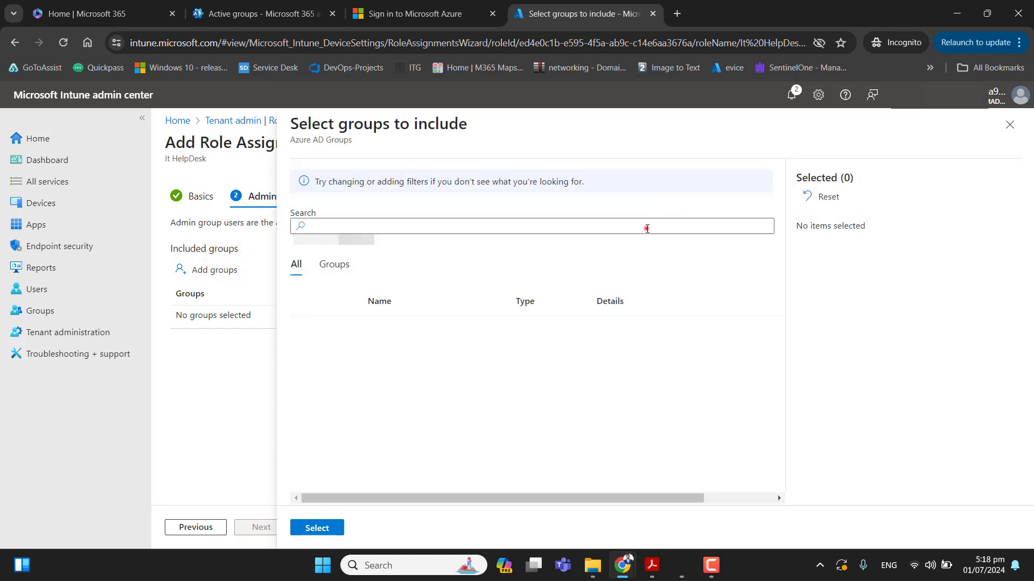
{"action": "left_click", "coordinate": [647, 228]}
{"action": "type", "text": "it"}
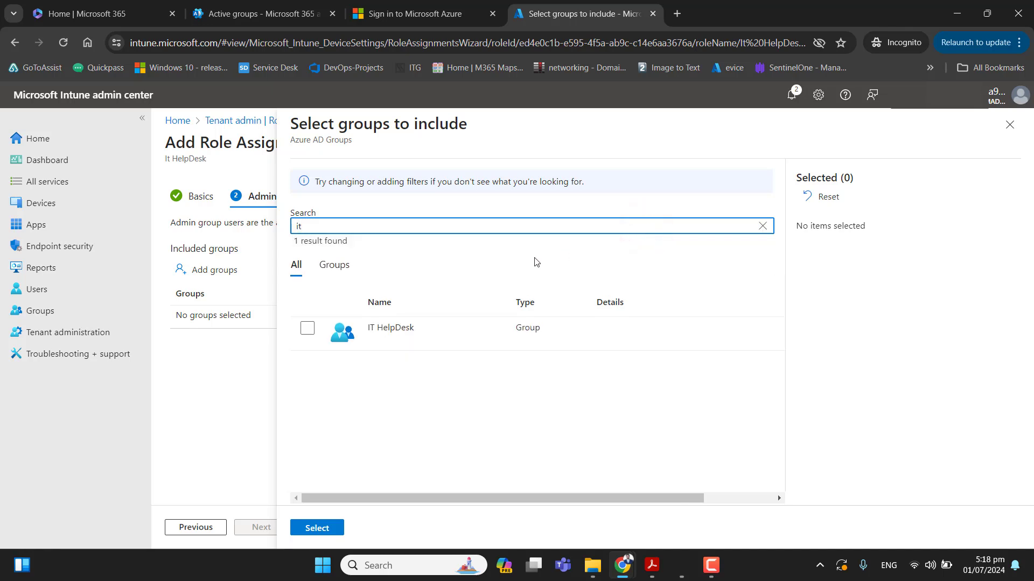
{"action": "left_click", "coordinate": [307, 328]}
{"action": "left_click", "coordinate": [317, 528]}
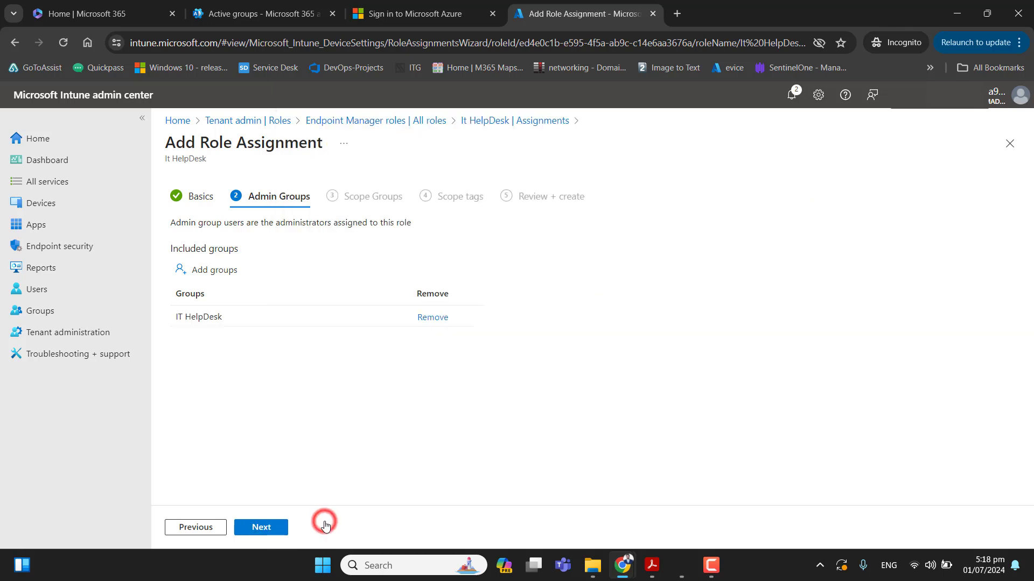
{"action": "left_click", "coordinate": [271, 527]}
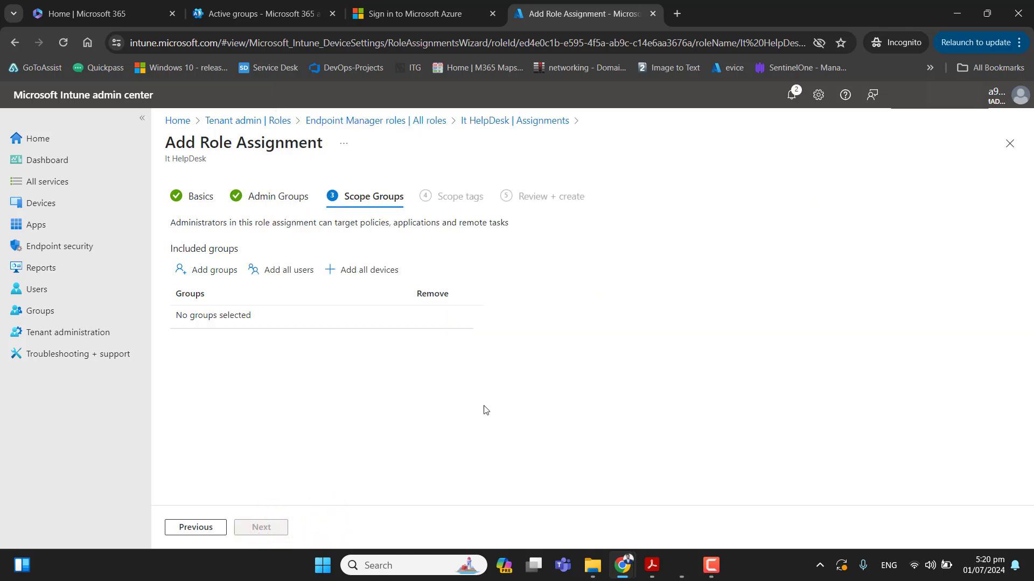
Step: Include Front Office Devices and Front Office Users as scope groups and continue to the scope tags
{"action": "left_click", "coordinate": [214, 270]}
{"action": "left_click", "coordinate": [527, 225]}
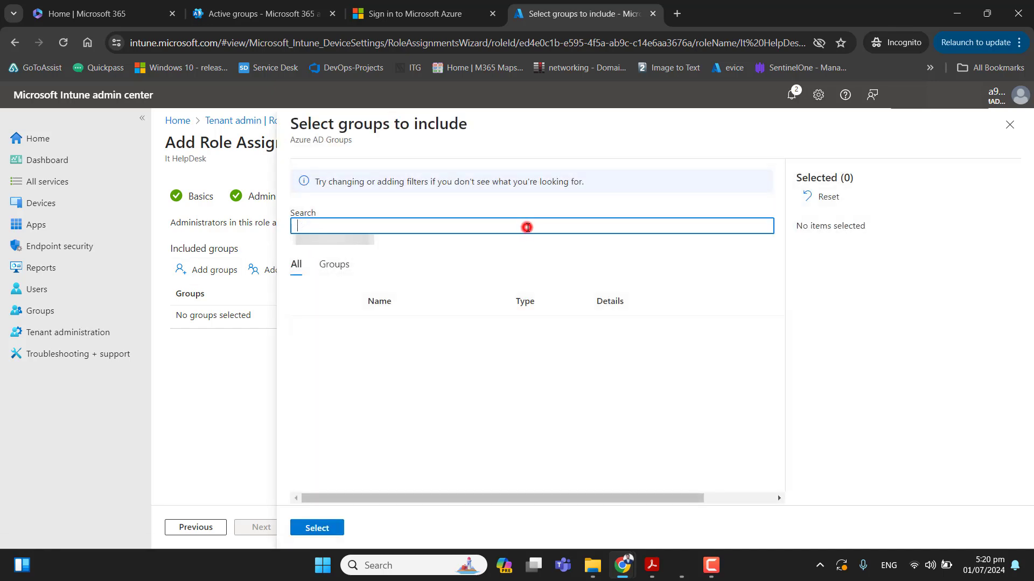
{"action": "type", "text": "front"}
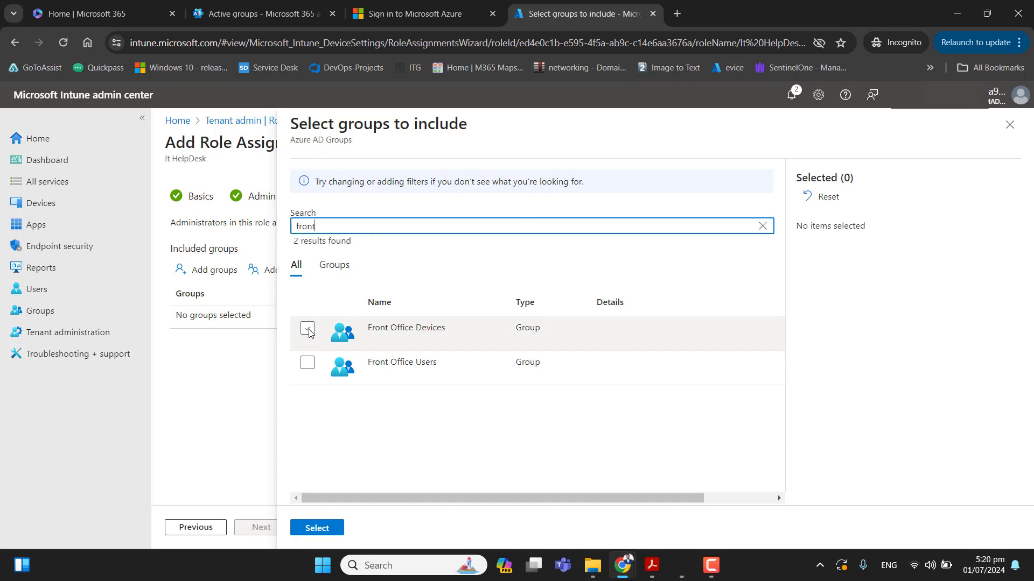
{"action": "left_click", "coordinate": [307, 328]}
{"action": "left_click", "coordinate": [308, 363]}
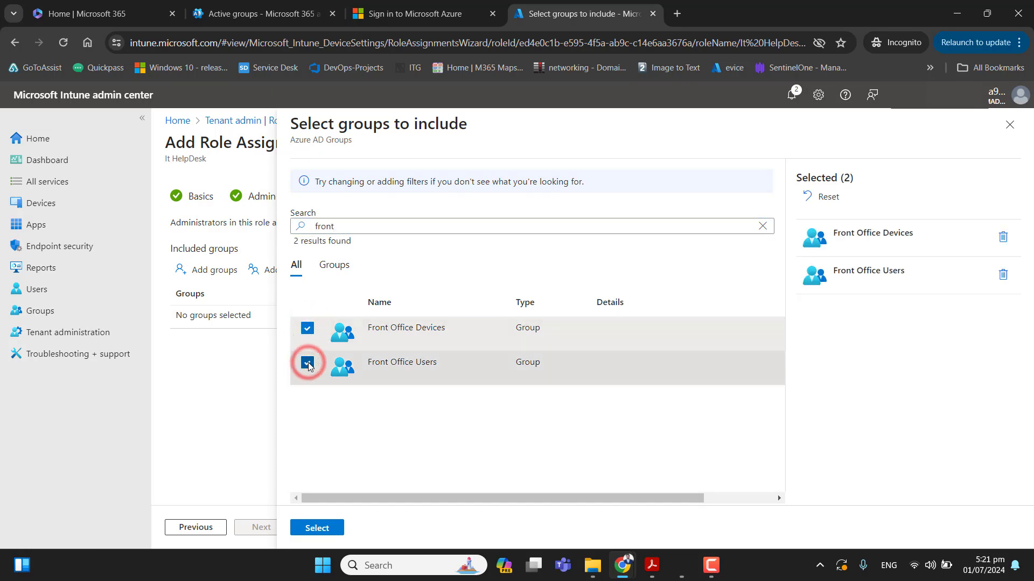
{"action": "left_click", "coordinate": [318, 526]}
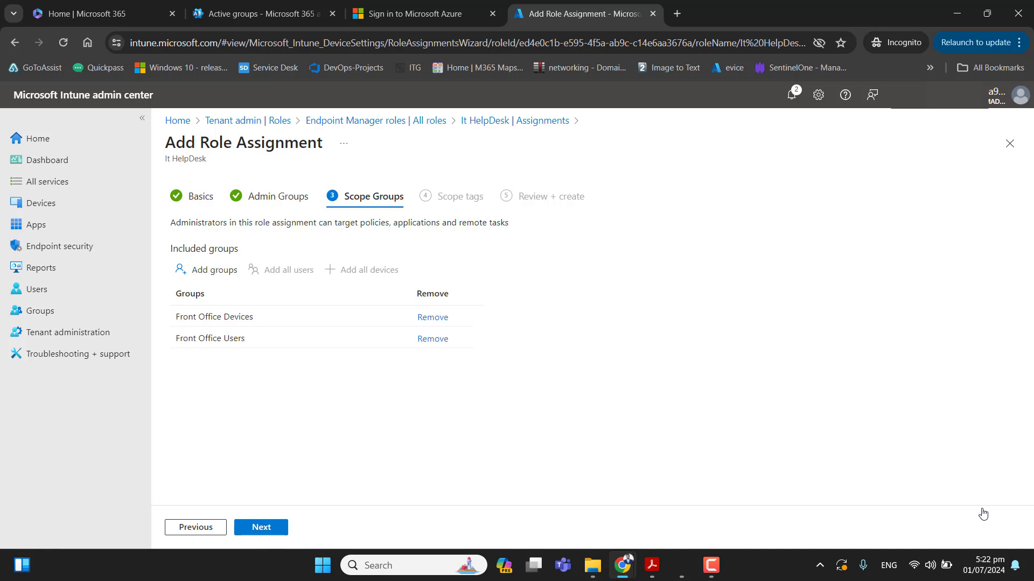
{"action": "left_click", "coordinate": [270, 529]}
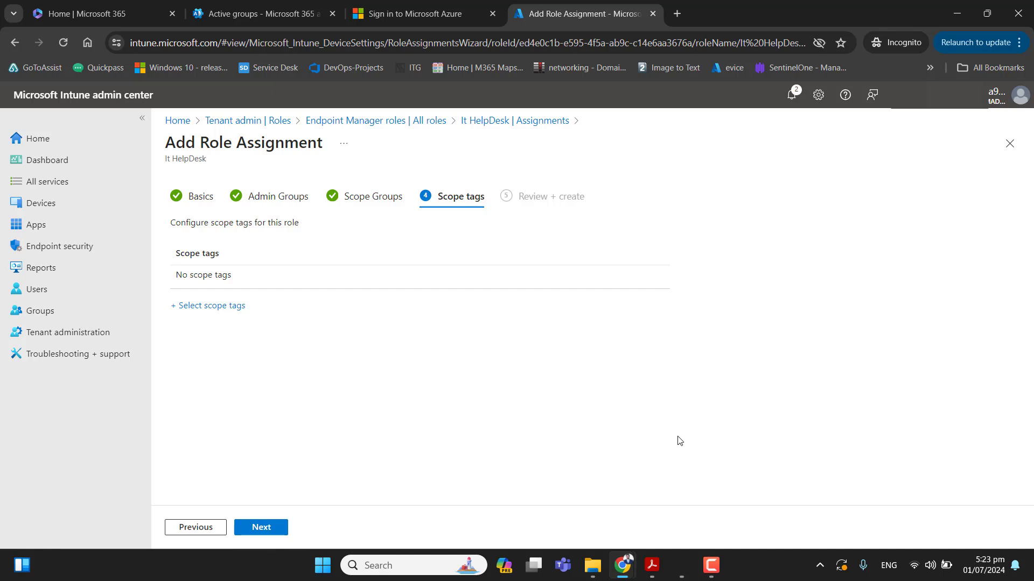
Step: Add the "Office 1 Devices" scope tag to the role assignment and create the assignment
{"action": "left_click", "coordinate": [230, 308]}
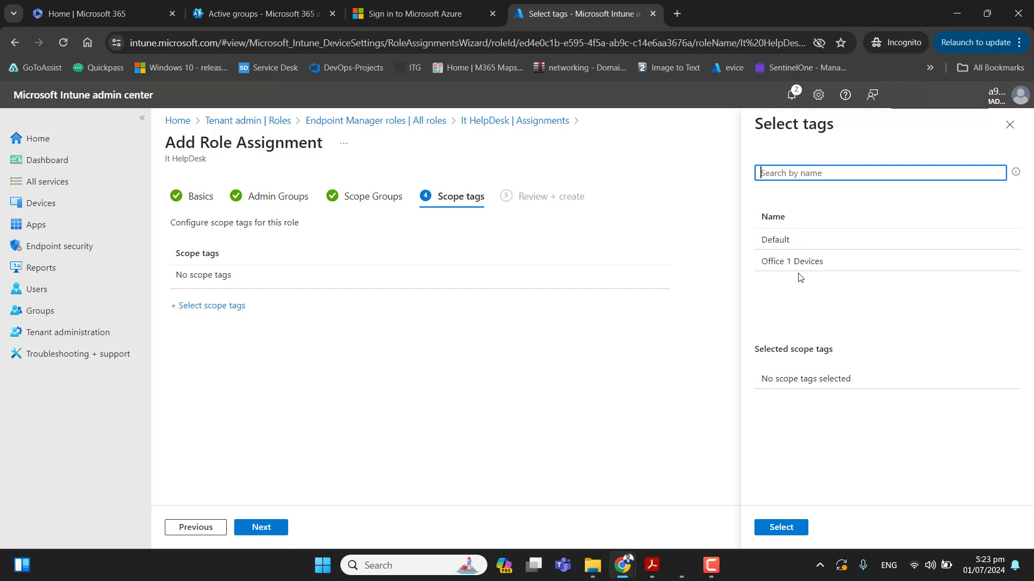
{"action": "left_click", "coordinate": [808, 263]}
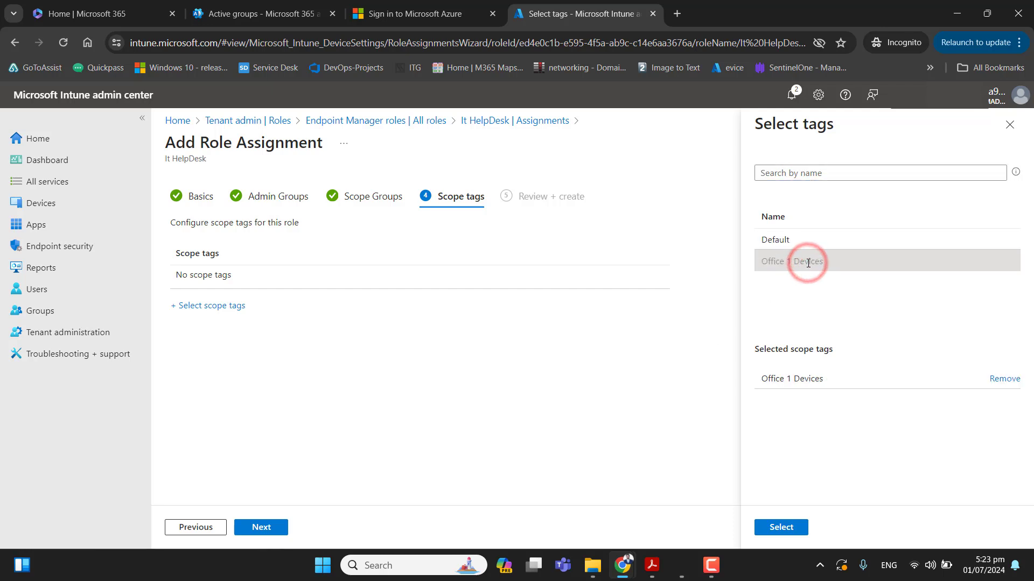
{"action": "left_click", "coordinate": [776, 527]}
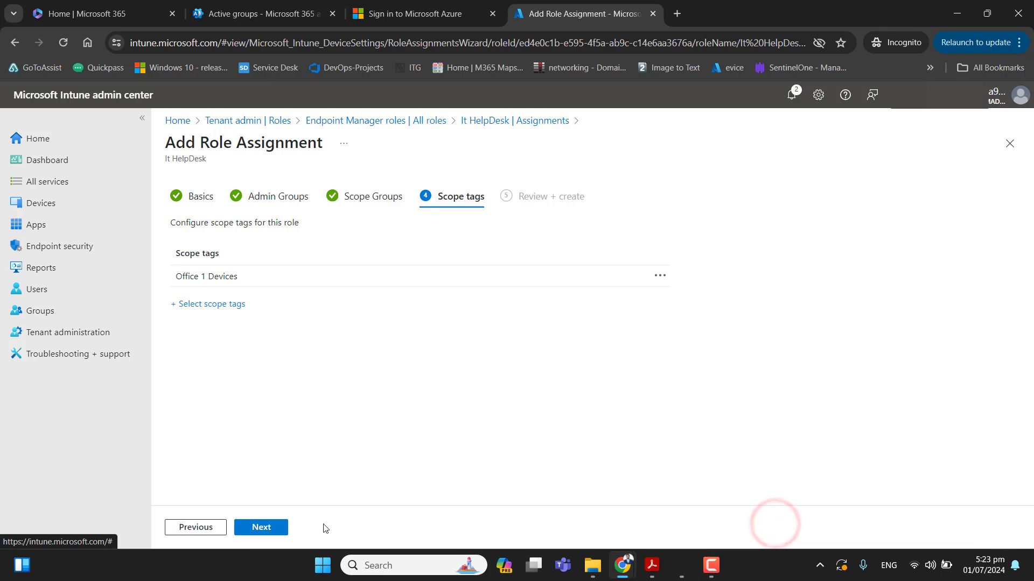
{"action": "left_click", "coordinate": [272, 527]}
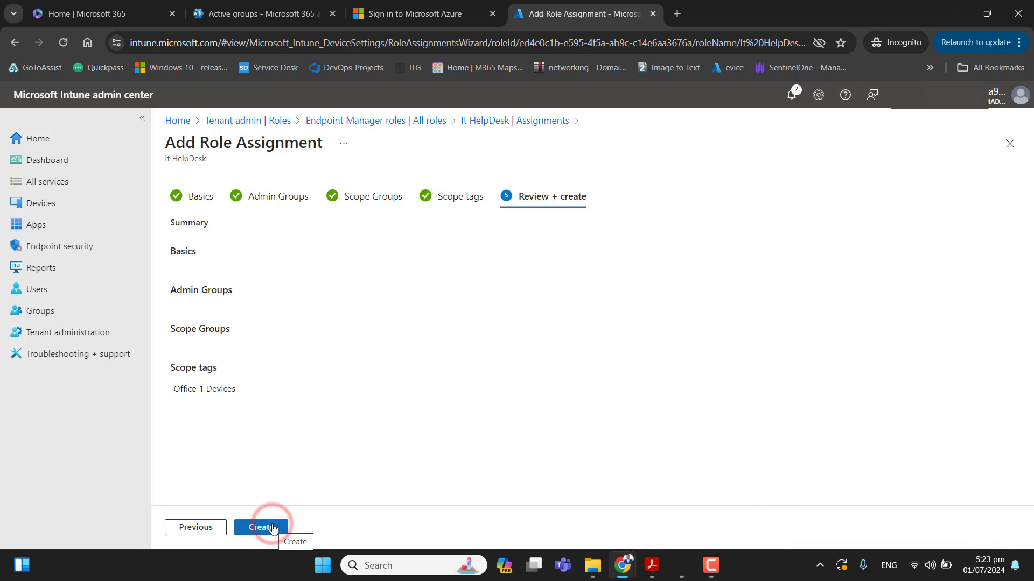
{"action": "left_click", "coordinate": [272, 528]}
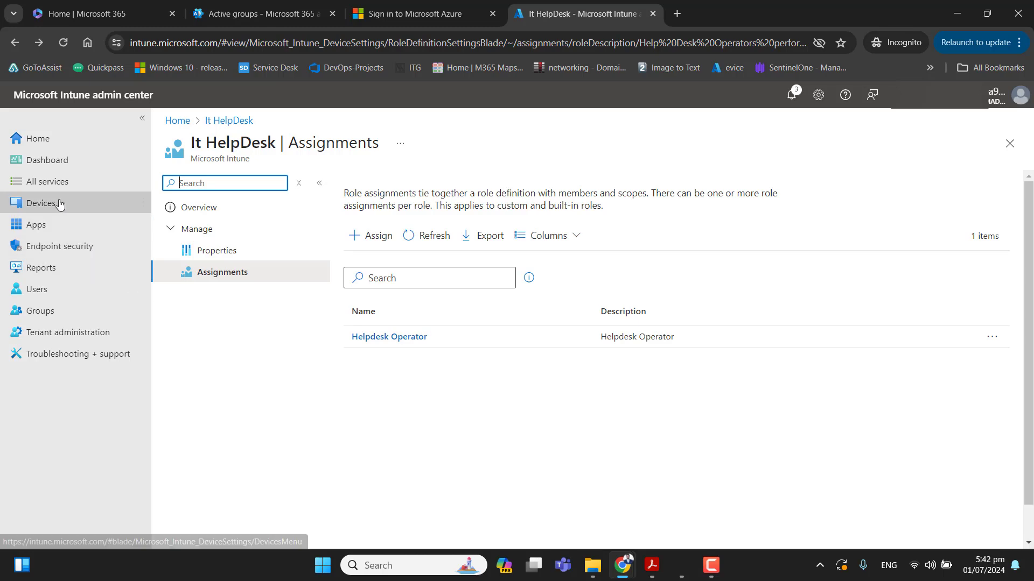
Step: Open the USB Registration policy from the device configuration policies and go to its assignments in the properties
{"action": "left_click", "coordinate": [60, 203]}
{"action": "left_click", "coordinate": [215, 486]}
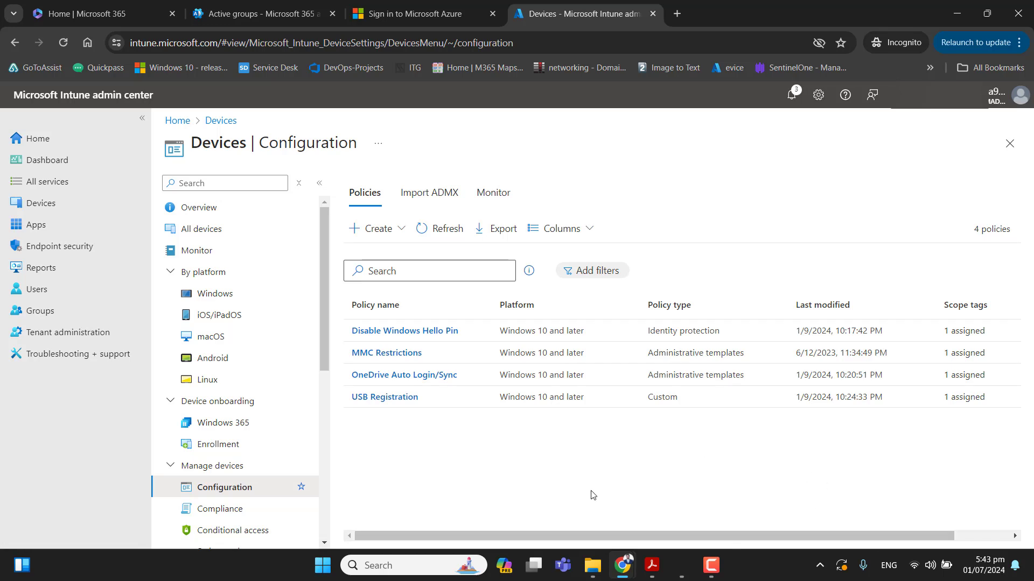
{"action": "left_click", "coordinate": [399, 405]}
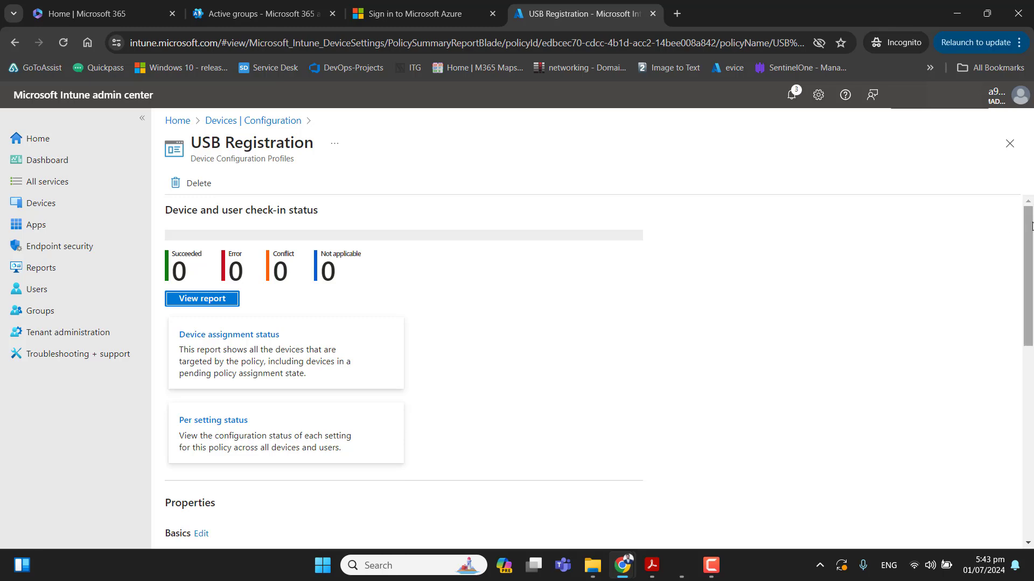
{"action": "left_click_drag", "start_coordinate": [1028, 224], "coordinate": [1033, 356]}
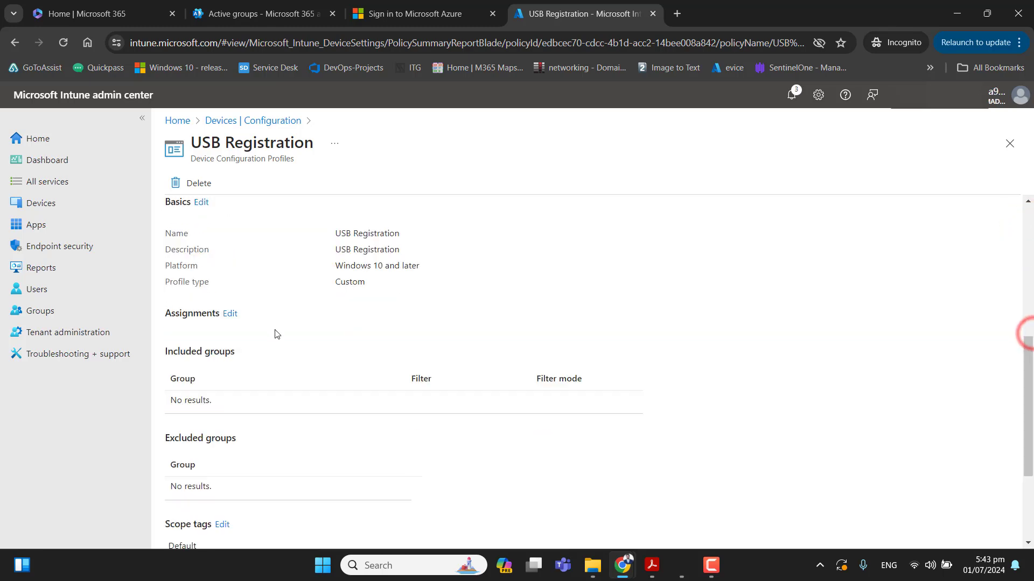
{"action": "left_click", "coordinate": [228, 314]}
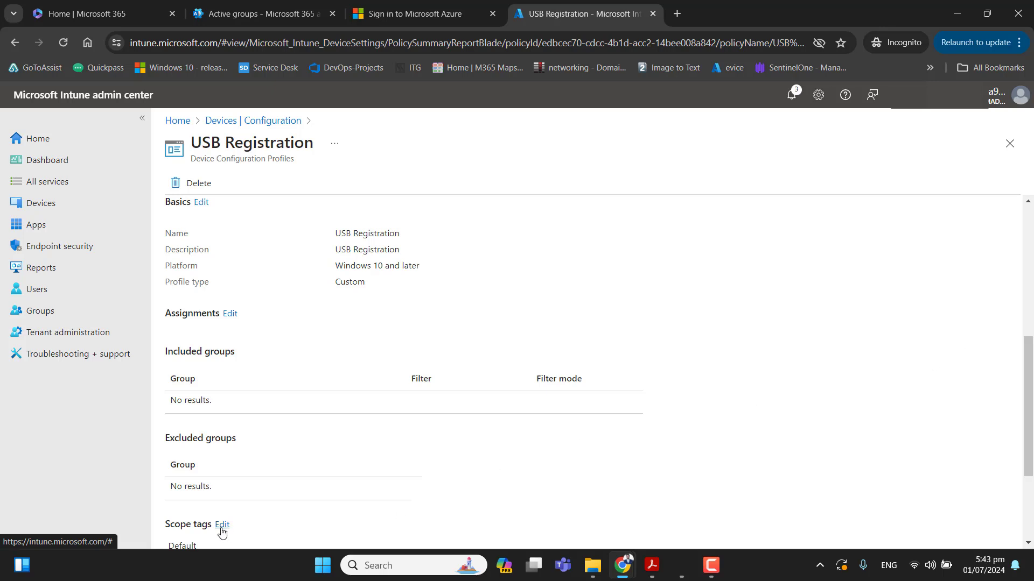
Step: Add the "Office 1 Devices" scope tag to the USB Registration policy alongside Default and save the change
{"action": "left_click", "coordinate": [221, 527]}
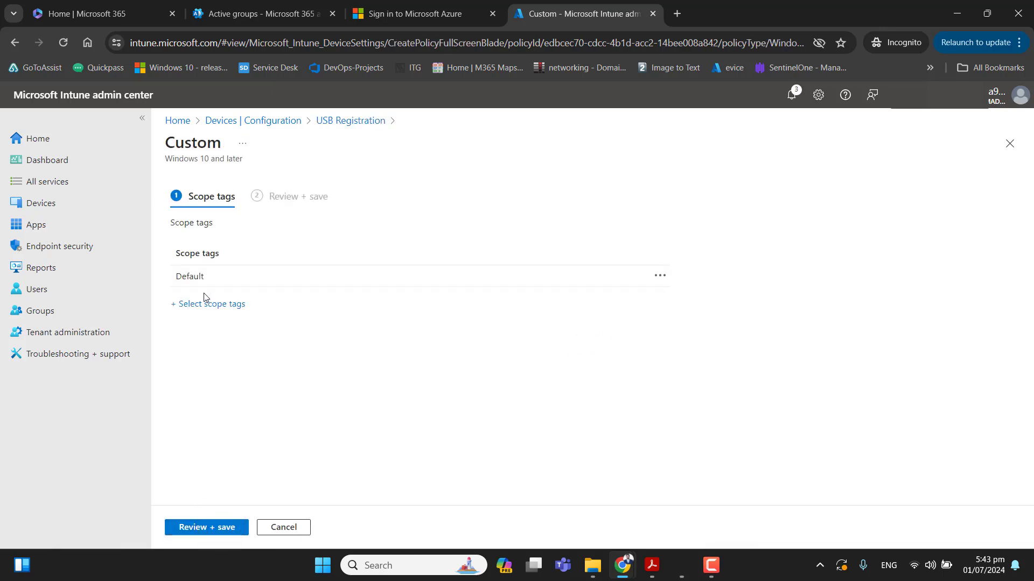
{"action": "left_click", "coordinate": [207, 304]}
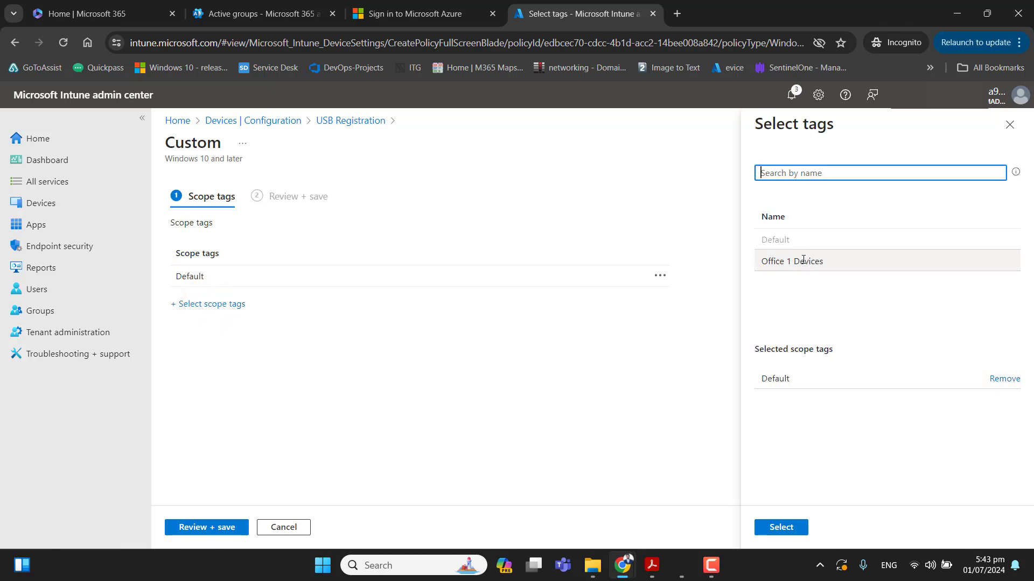
{"action": "left_click", "coordinate": [802, 260]}
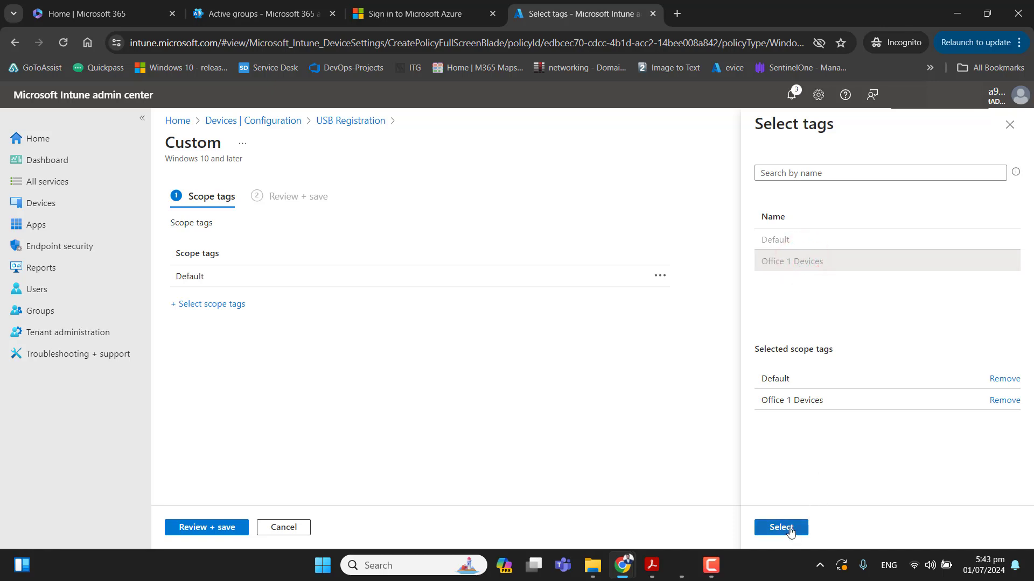
{"action": "left_click", "coordinate": [789, 531]}
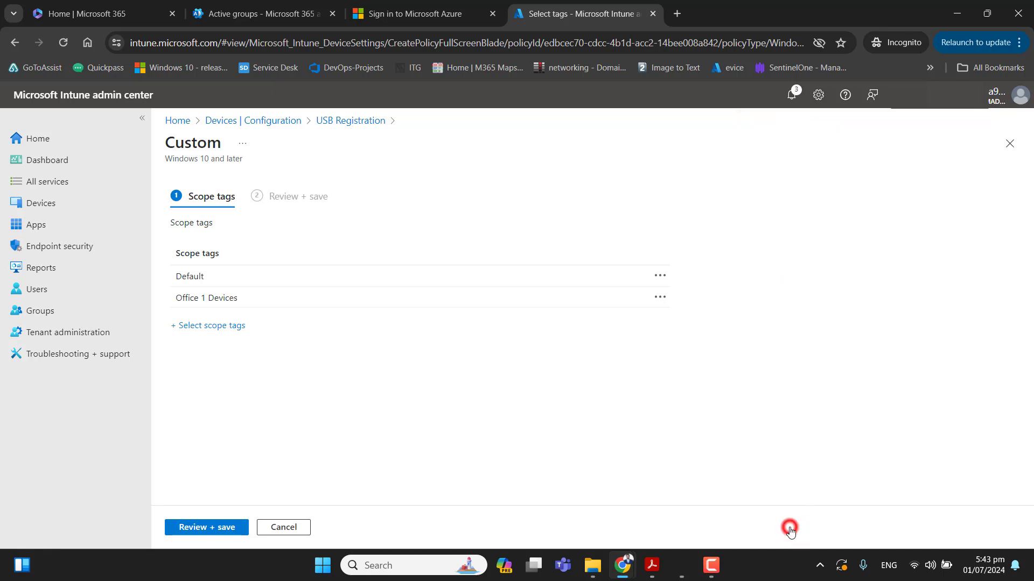
{"action": "left_click", "coordinate": [195, 527]}
{"action": "left_click", "coordinate": [197, 527]}
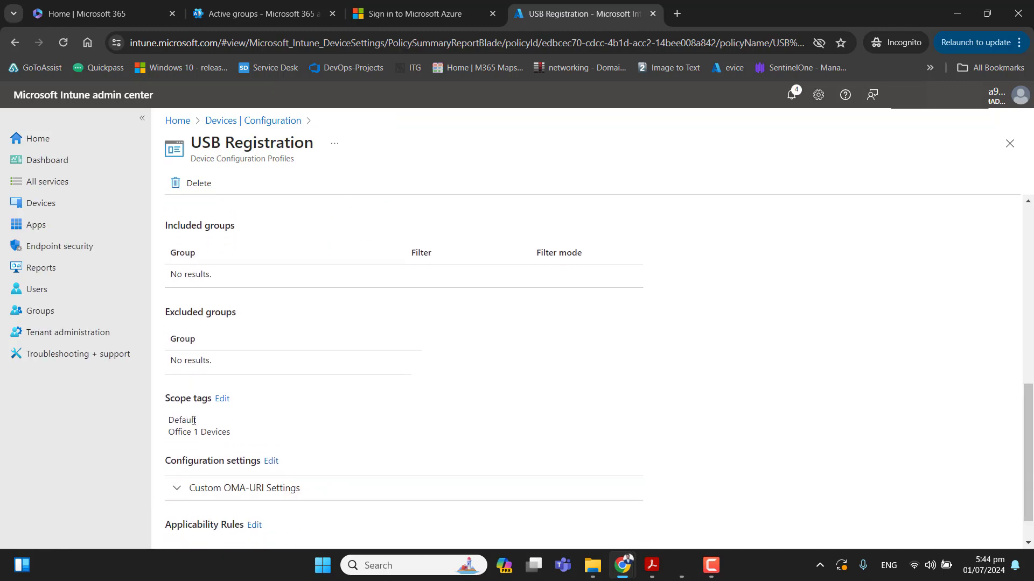
{"action": "left_click_drag", "start_coordinate": [198, 421], "coordinate": [165, 426]}
{"action": "left_click", "coordinate": [204, 420]}
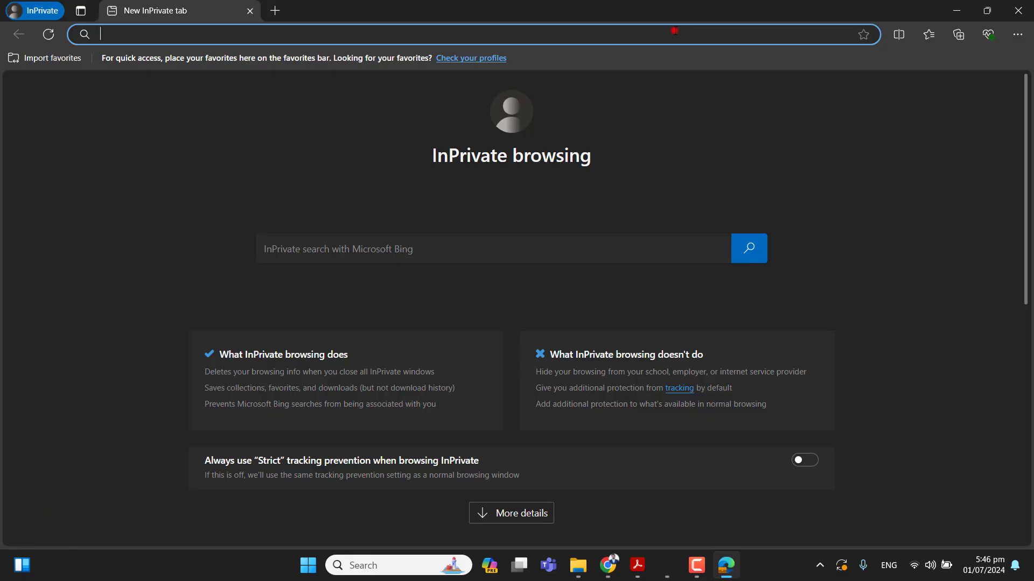
Step: Switch to an InPrivate Edge window and go to intune.microsoft.com
{"action": "type", "text": "enpipoin"}
{"action": "key", "text": "BackSpace"}
{"action": "key", "text": "BackSpace"}
{"action": "key", "text": "BackSpace"}
{"action": "key", "text": "BackSpace"}
{"action": "key", "text": "BackSpace"}
{"action": "key", "text": "BackSpace"}
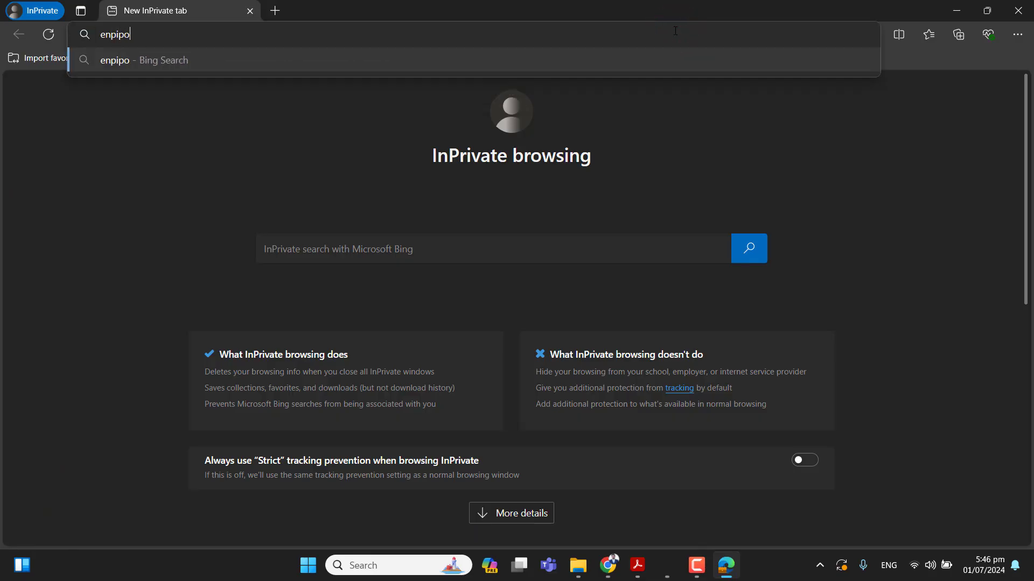
{"action": "type", "text": "d"}
{"action": "key", "text": "BackSpace"}
{"action": "key", "text": "BackSpace"}
{"action": "key", "text": "BackSpace"}
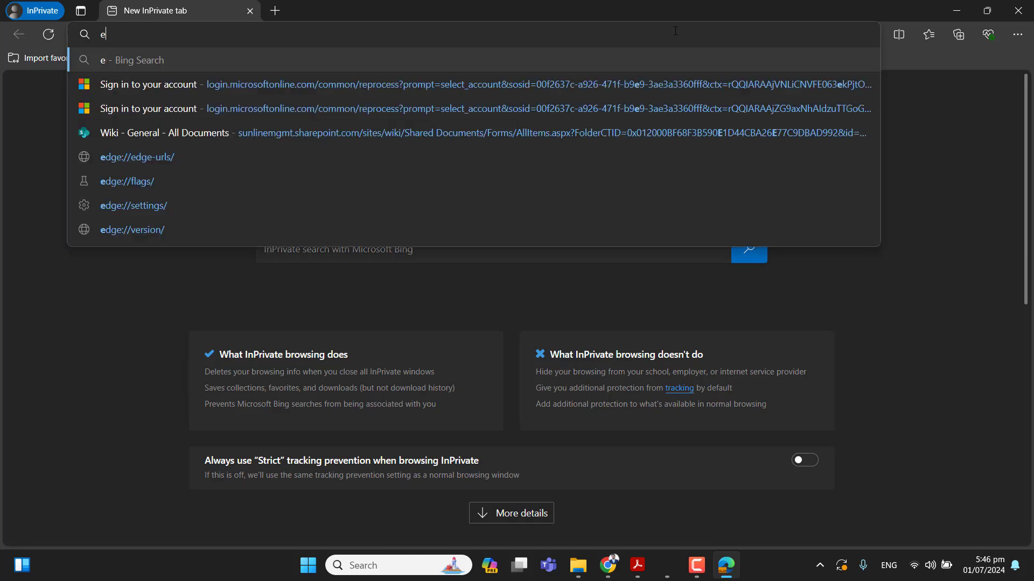
{"action": "type", "text": "tune"}
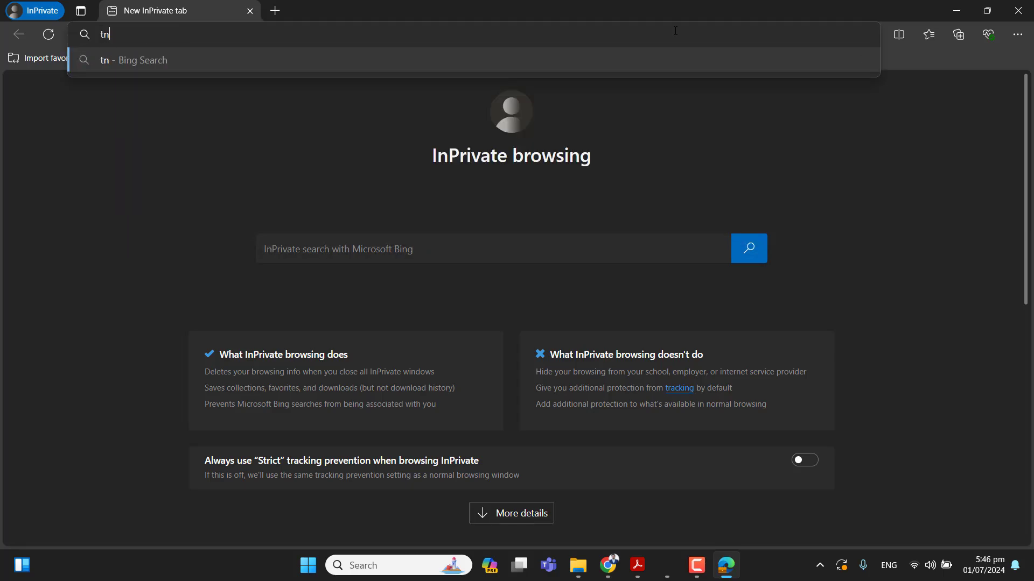
{"action": "key", "text": "BackSpace"}
{"action": "key", "text": "BackSpace"}
{"action": "type", "text": "intune."}
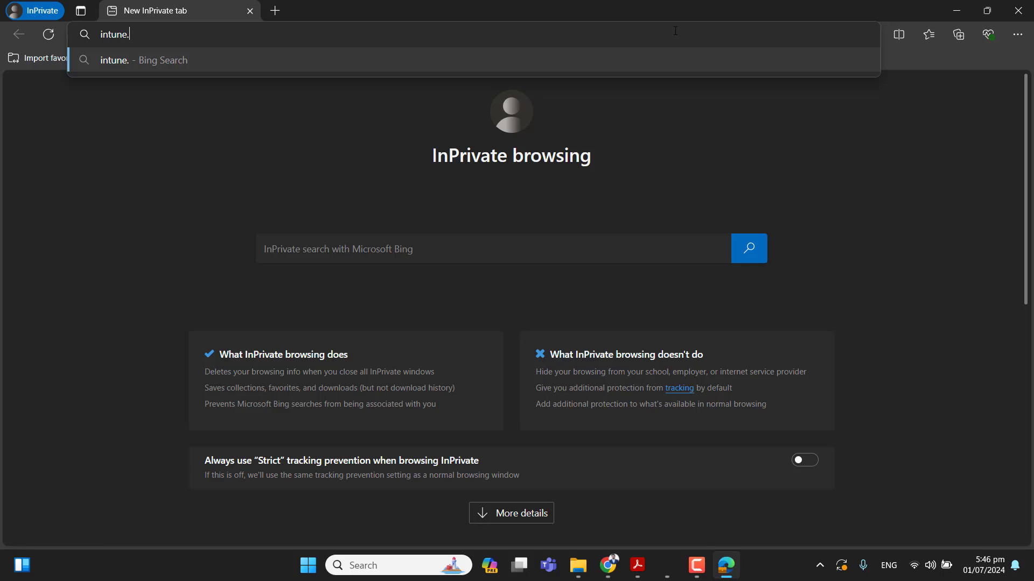
{"action": "type", "text": "microsoft.com"}
{"action": "key", "text": "Return"}
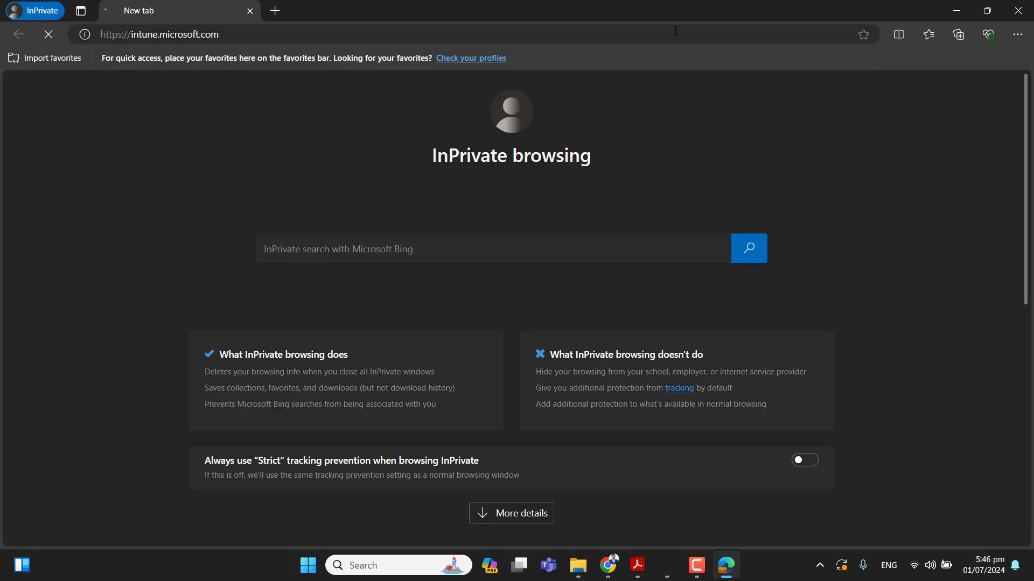
Step: Sign in to the Intune admin center with the test account's e-mail and password
{"action": "type", "text": "test@"}
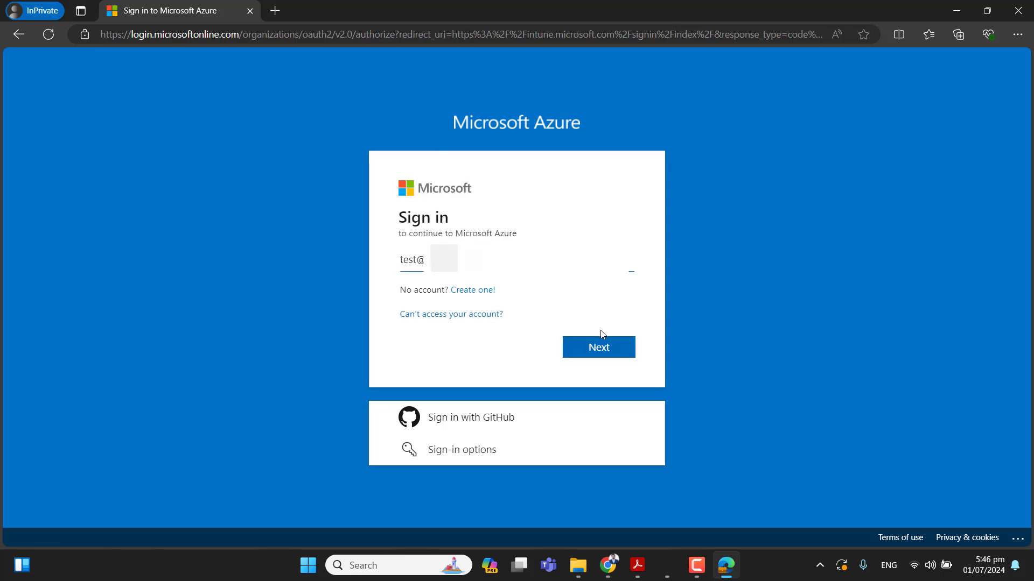
{"action": "left_click", "coordinate": [605, 344]}
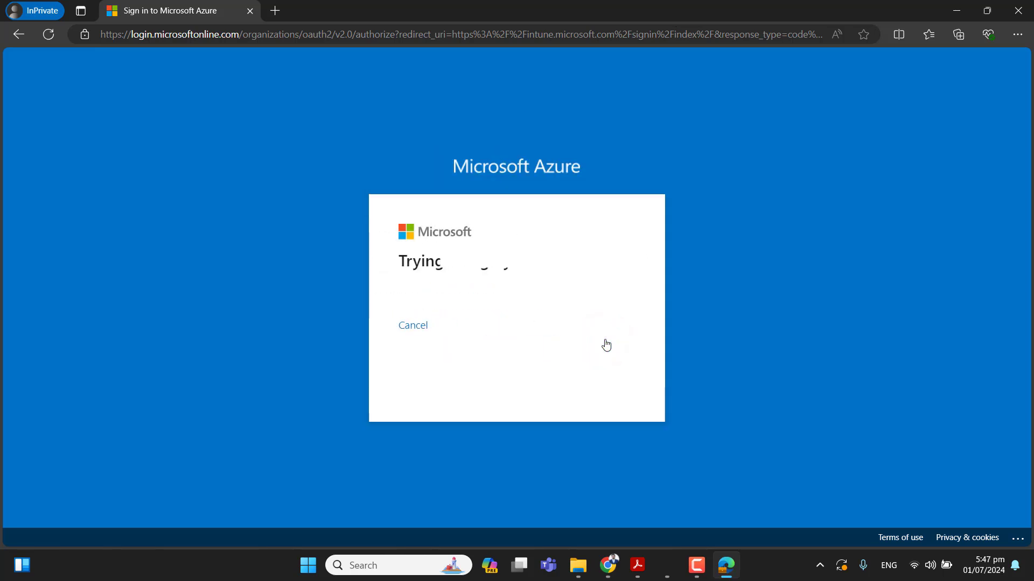
{"action": "type", "text": "******"}
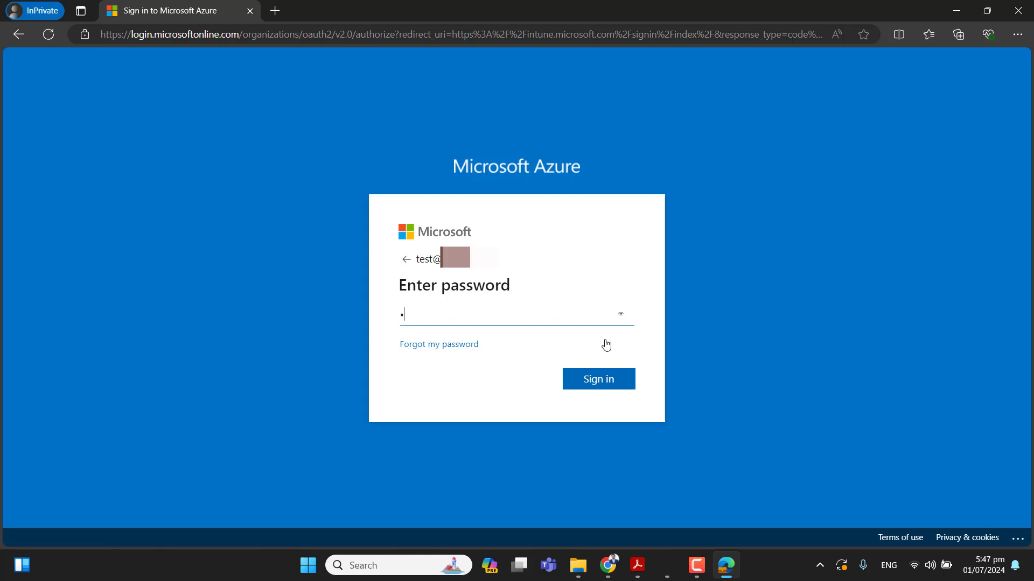
{"action": "type", "text": "****"}
{"action": "key", "text": "Return"}
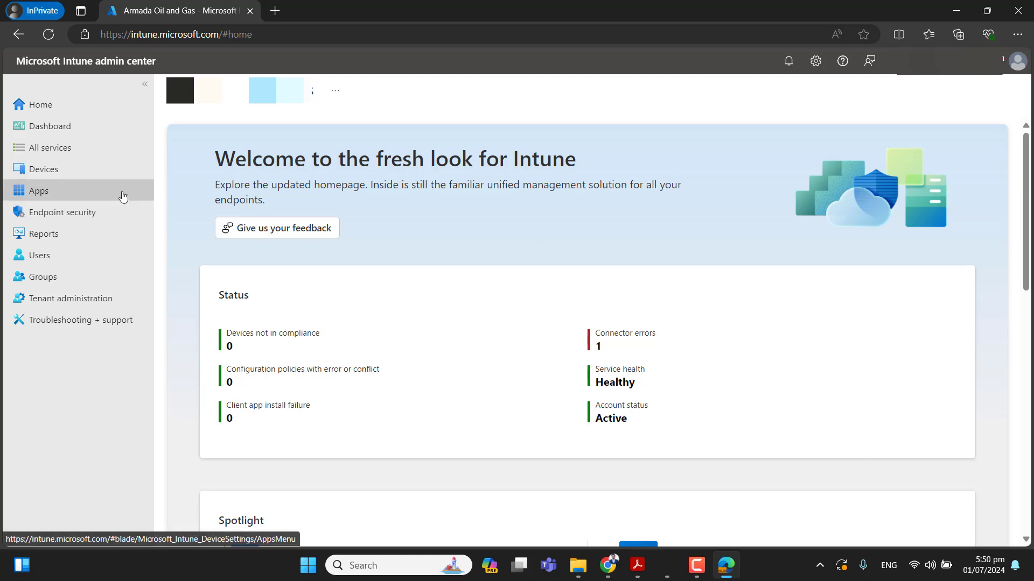
Step: Show the list of all devices for the test account and widen the device name column to read the full names
{"action": "left_click", "coordinate": [87, 173]}
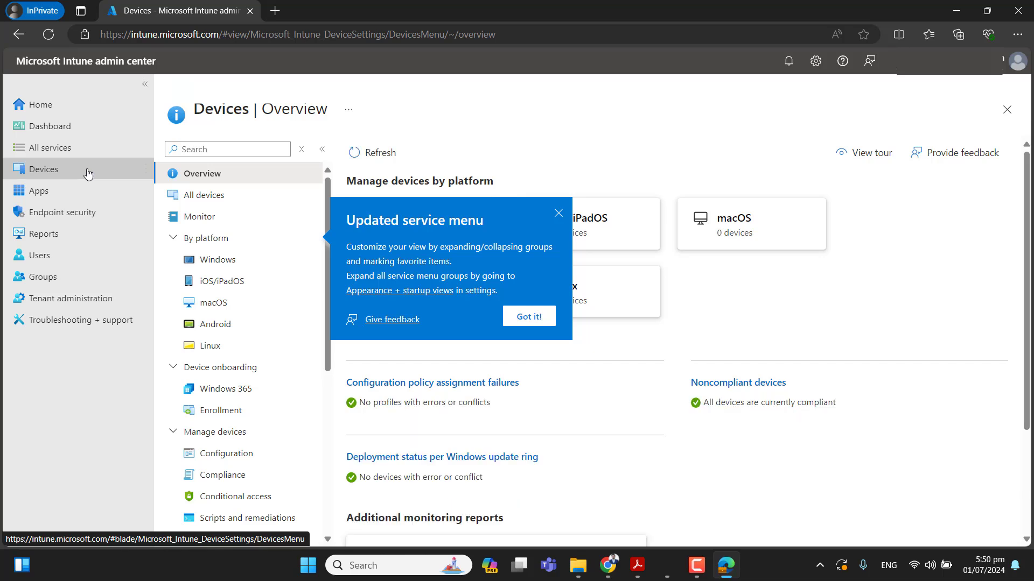
{"action": "left_click", "coordinate": [560, 221]}
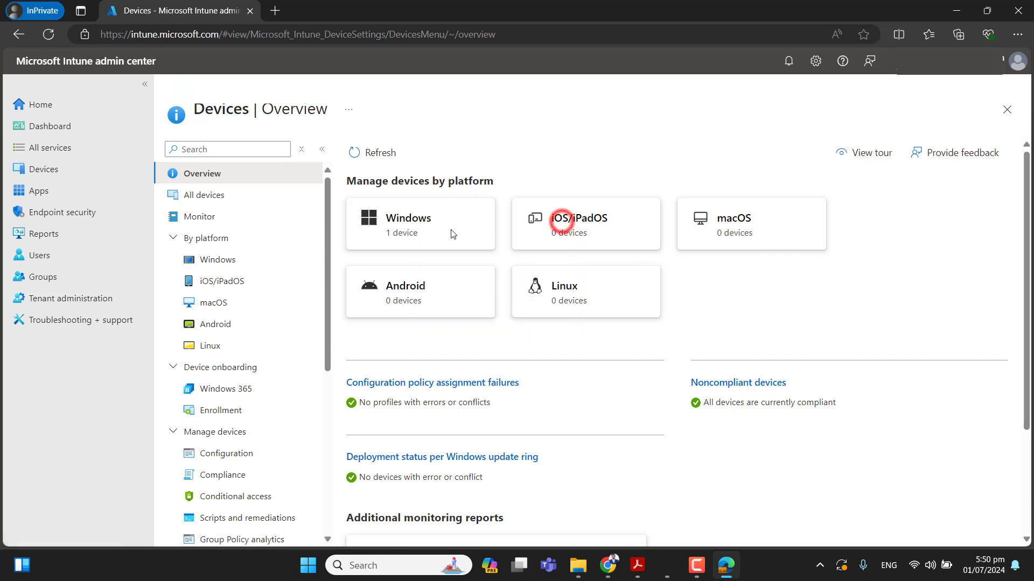
{"action": "left_click", "coordinate": [217, 197]}
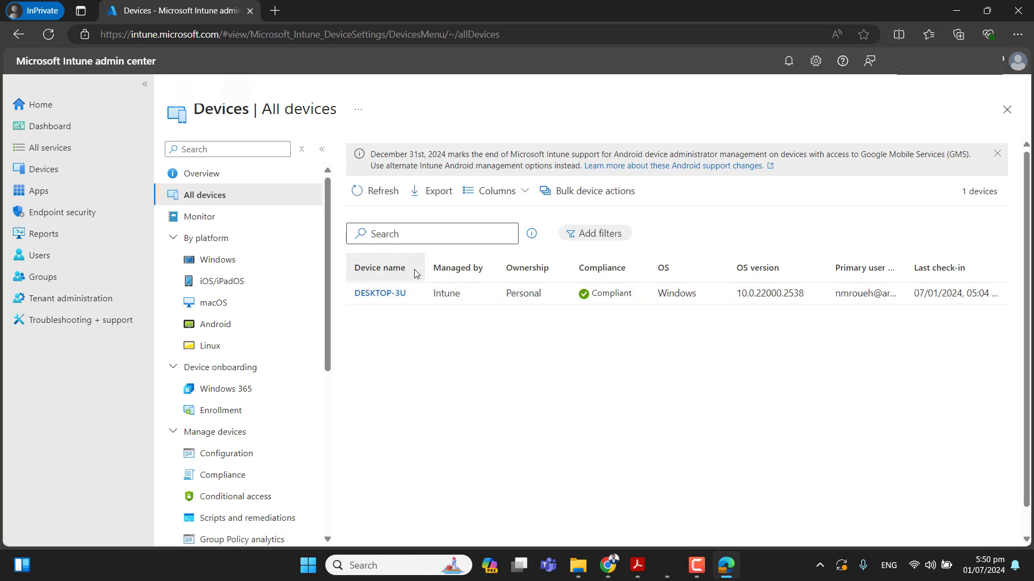
{"action": "left_click_drag", "start_coordinate": [489, 260], "coordinate": [490, 259]}
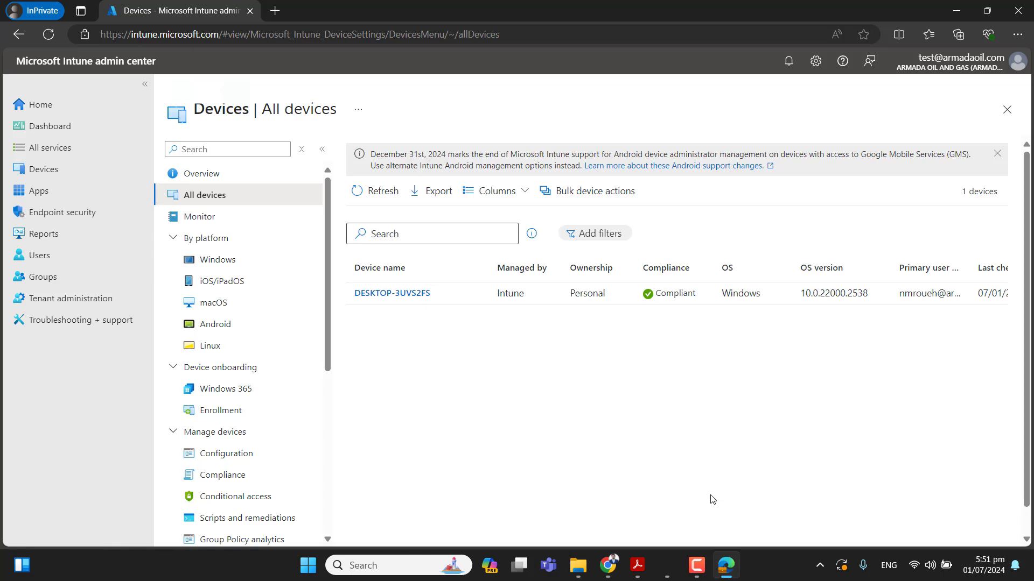
Step: Switch to the administrator's Chrome window, list all devices there and fit the device name column to the full names
{"action": "mouse_move", "coordinate": [608, 565]}
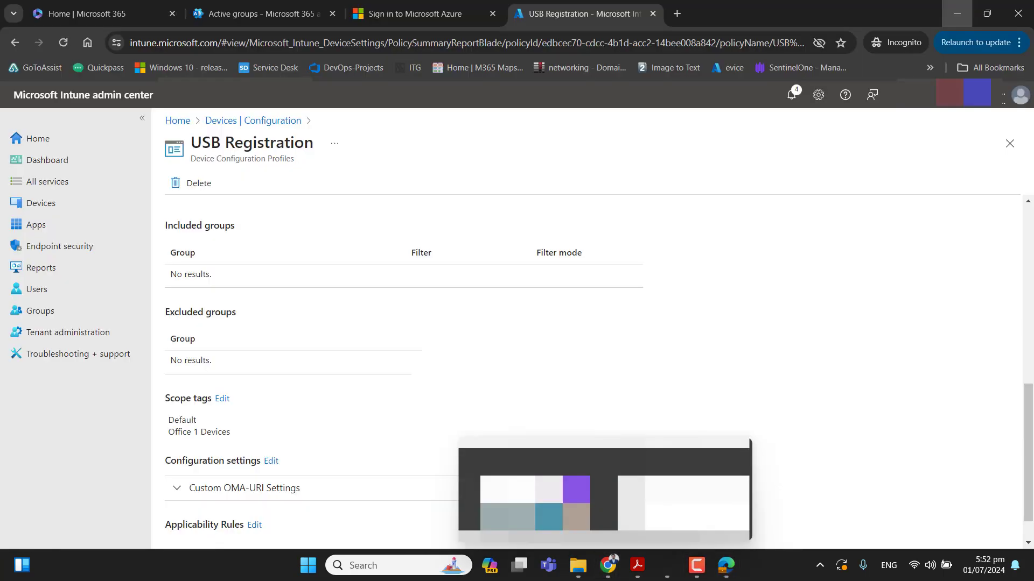
{"action": "left_click", "coordinate": [667, 497]}
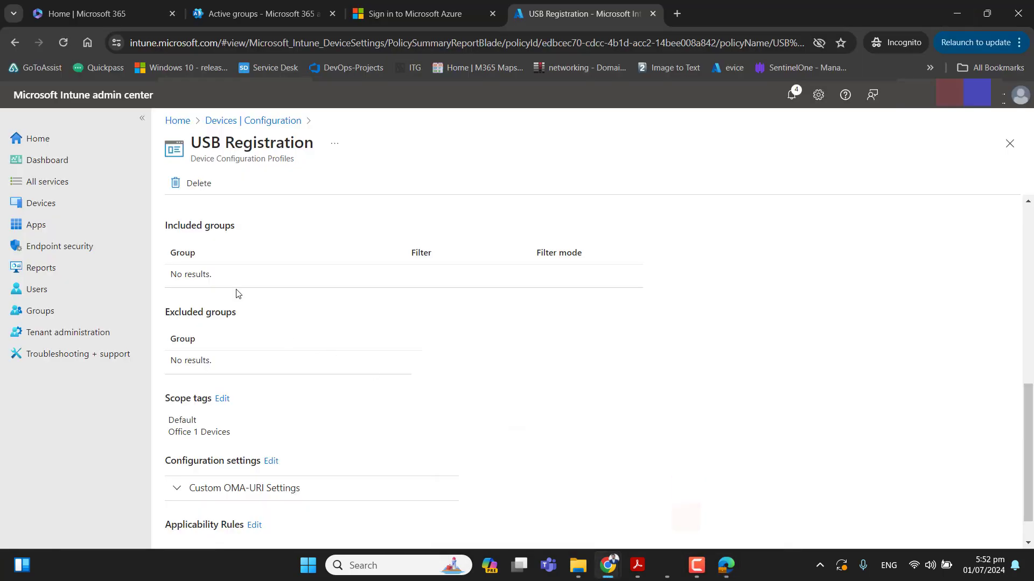
{"action": "left_click", "coordinate": [47, 212]}
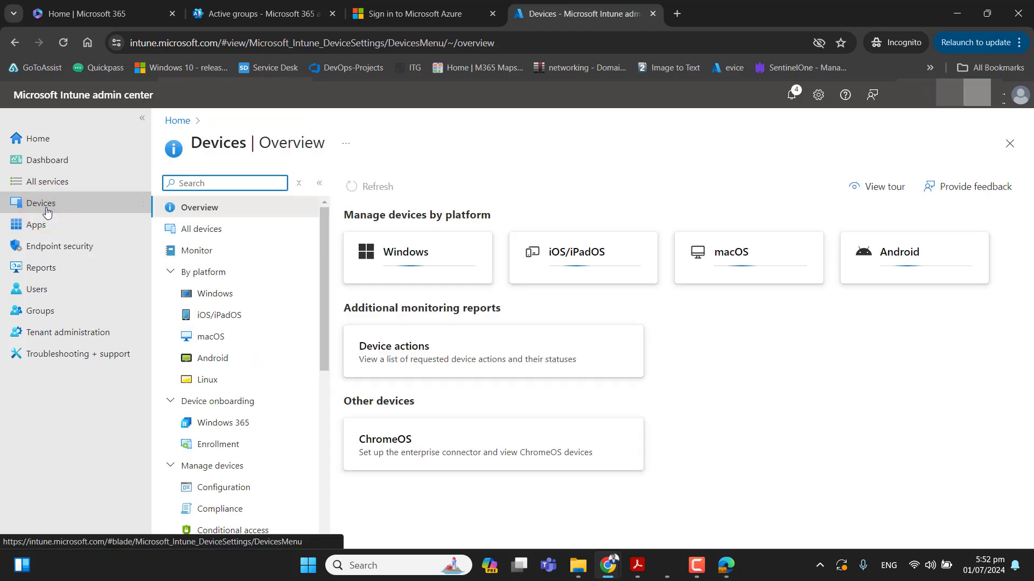
{"action": "left_click", "coordinate": [215, 230]}
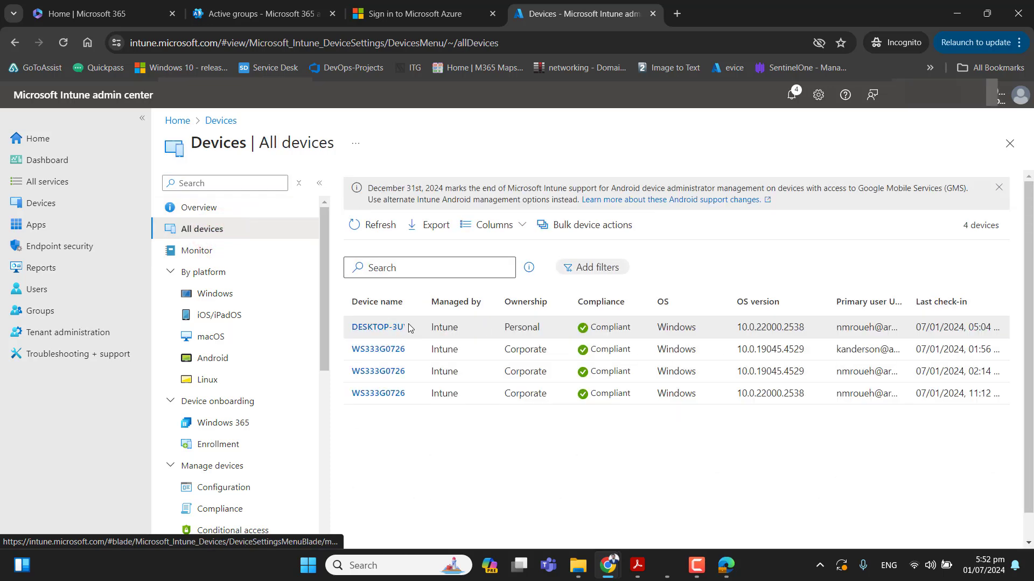
{"action": "double_click", "coordinate": [424, 302]}
Step: Return to the test account's Edge window, dismiss the service menu notice and open the device configuration policies
{"action": "mouse_move", "coordinate": [610, 567]}
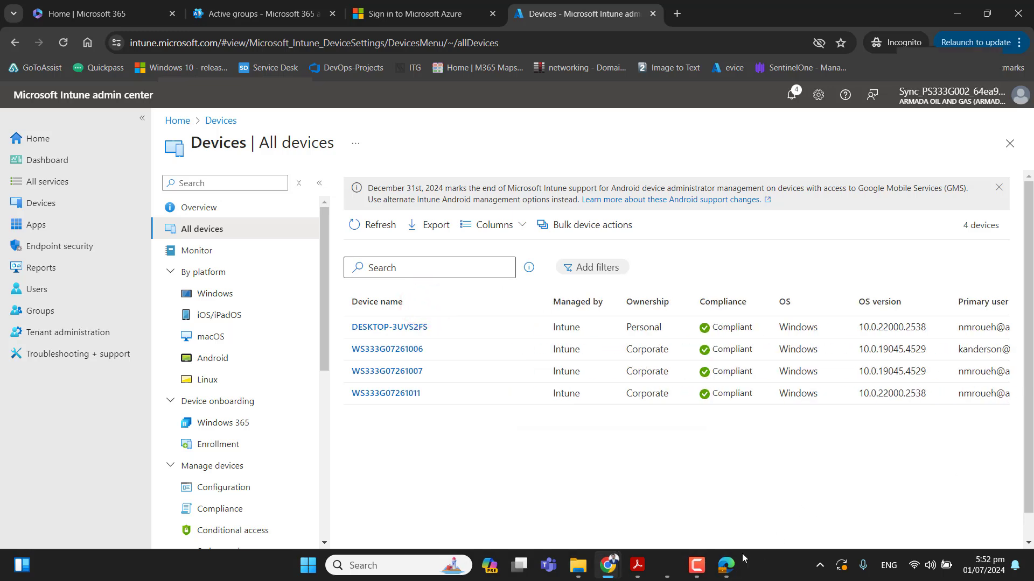
{"action": "mouse_move", "coordinate": [727, 564]}
{"action": "left_click", "coordinate": [763, 505]}
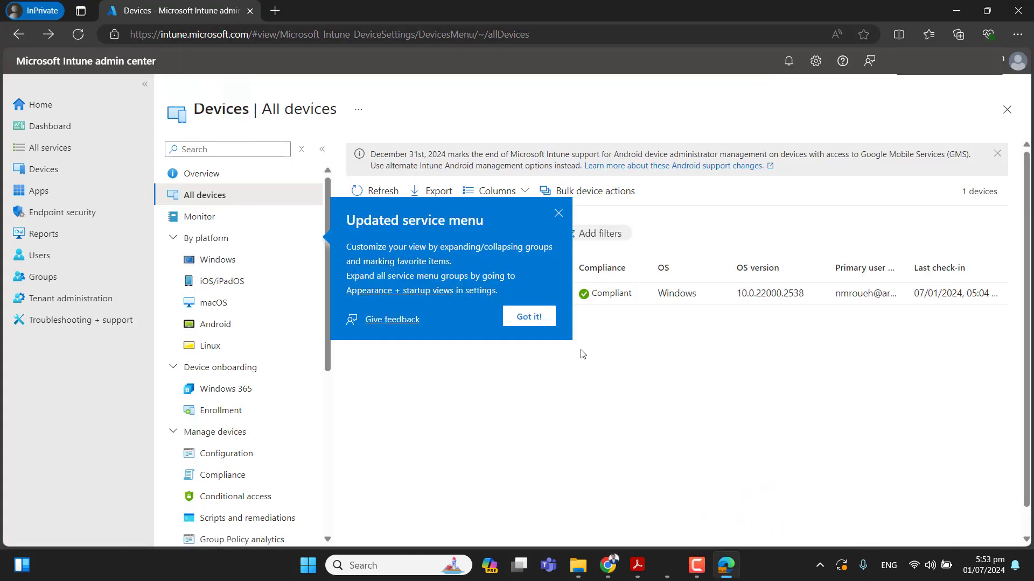
{"action": "left_click", "coordinate": [559, 213]}
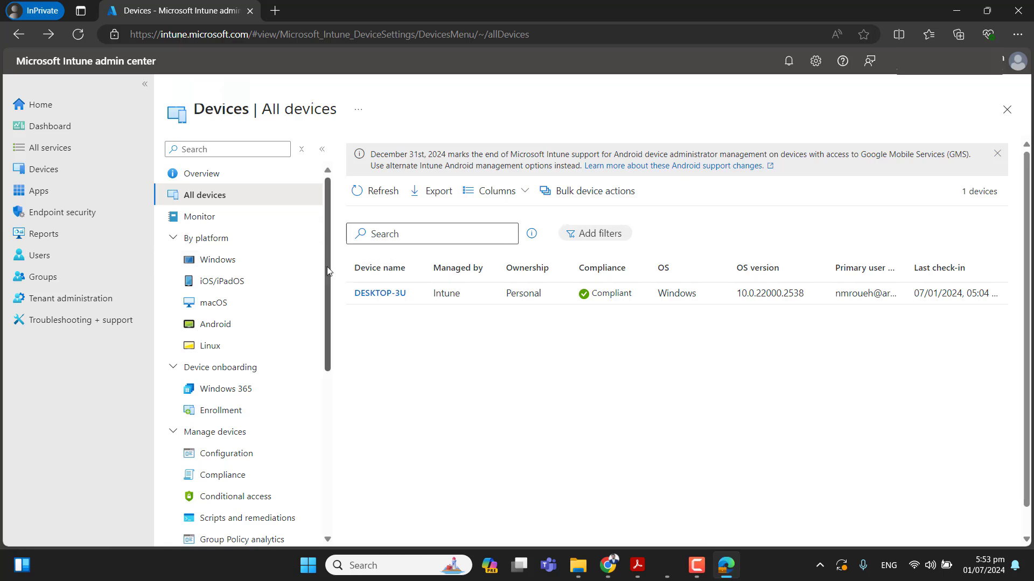
{"action": "left_click_drag", "start_coordinate": [327, 266], "coordinate": [330, 304]}
{"action": "left_click", "coordinate": [232, 387]}
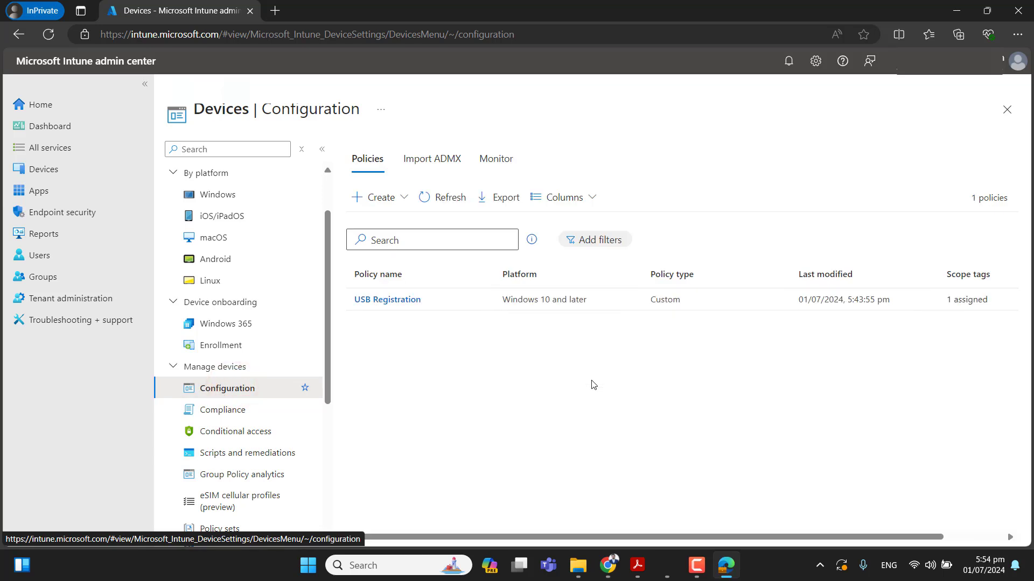
Step: Review the USB Registration policy's row, open the policy and start editing its assignments
{"action": "left_click", "coordinate": [340, 300]}
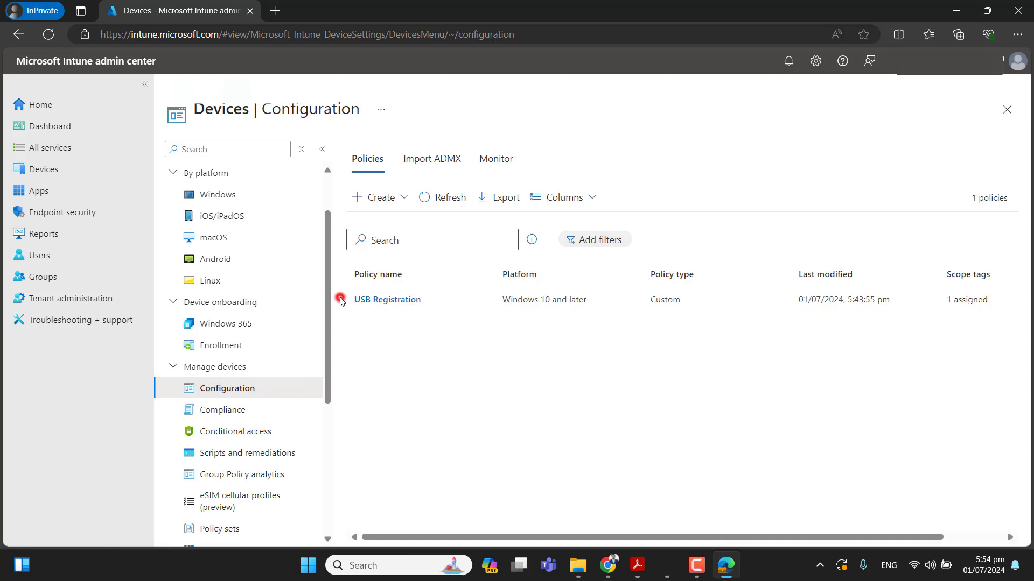
{"action": "left_click_drag", "start_coordinate": [340, 300], "coordinate": [1029, 307]}
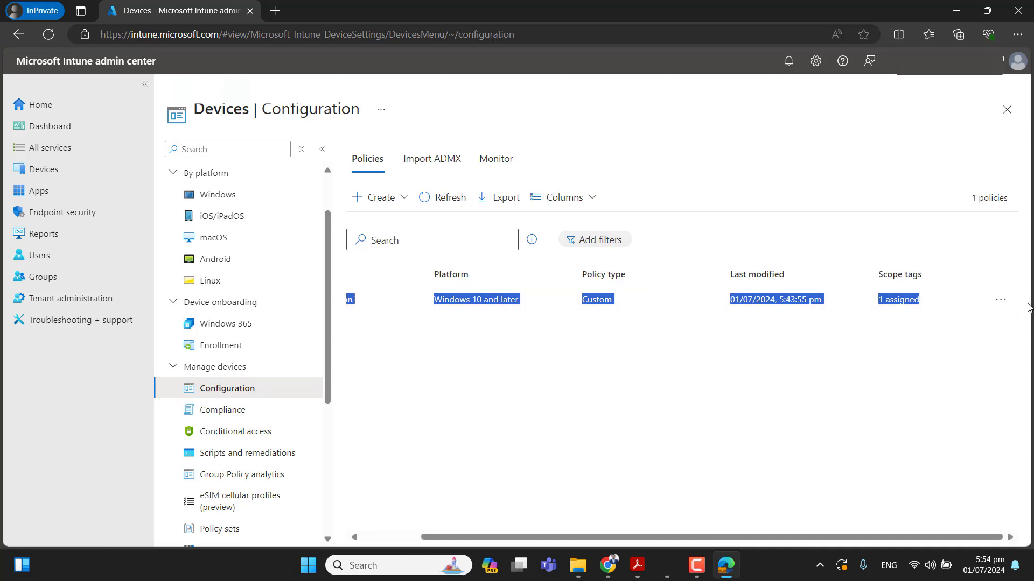
{"action": "left_click", "coordinate": [876, 424]}
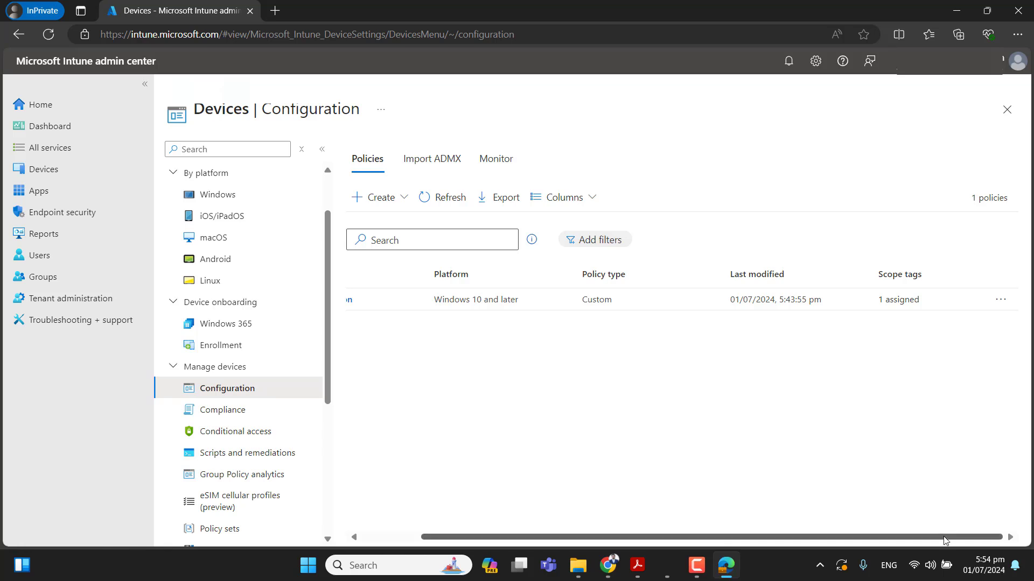
{"action": "left_click_drag", "start_coordinate": [943, 536], "coordinate": [799, 542]}
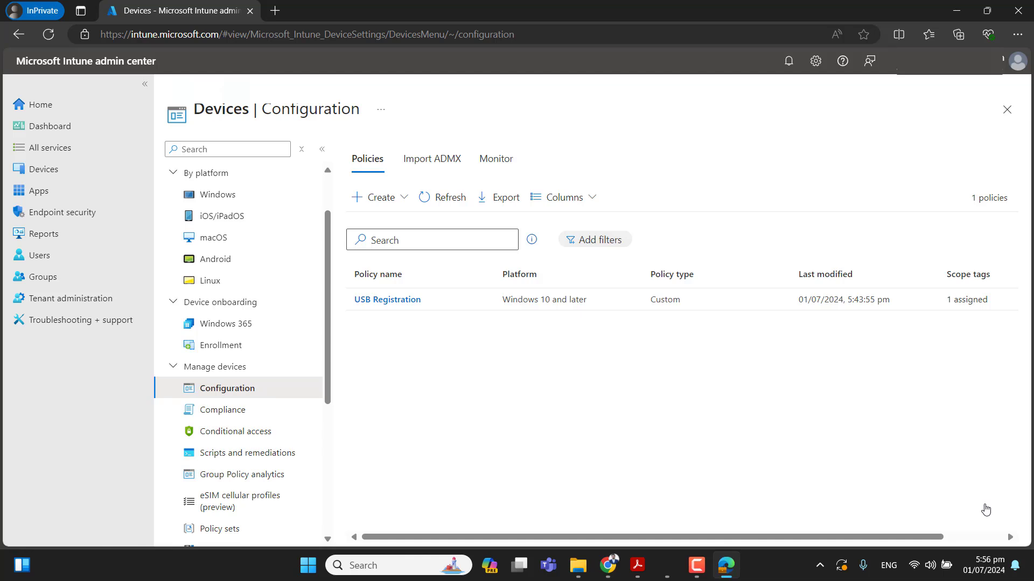
{"action": "left_click", "coordinate": [401, 307]}
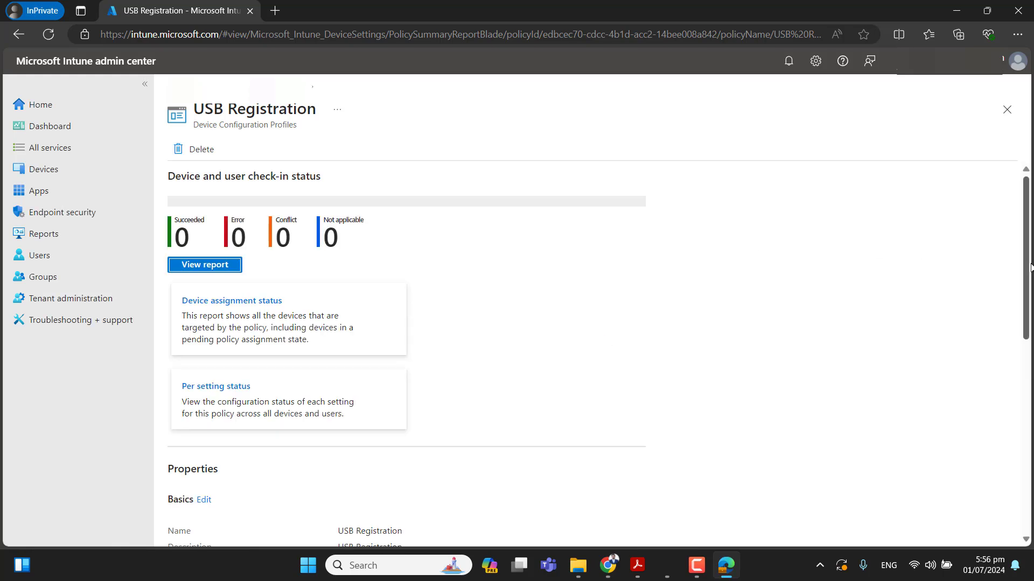
{"action": "scroll", "coordinate": [1026, 264], "scroll_direction": "down", "scroll_amount": 5}
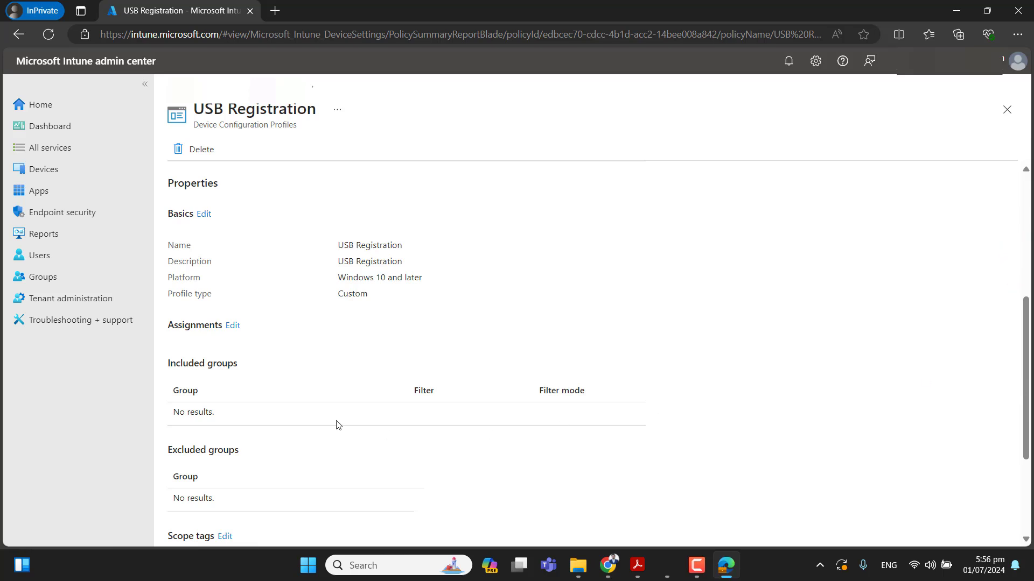
{"action": "left_click", "coordinate": [235, 325]}
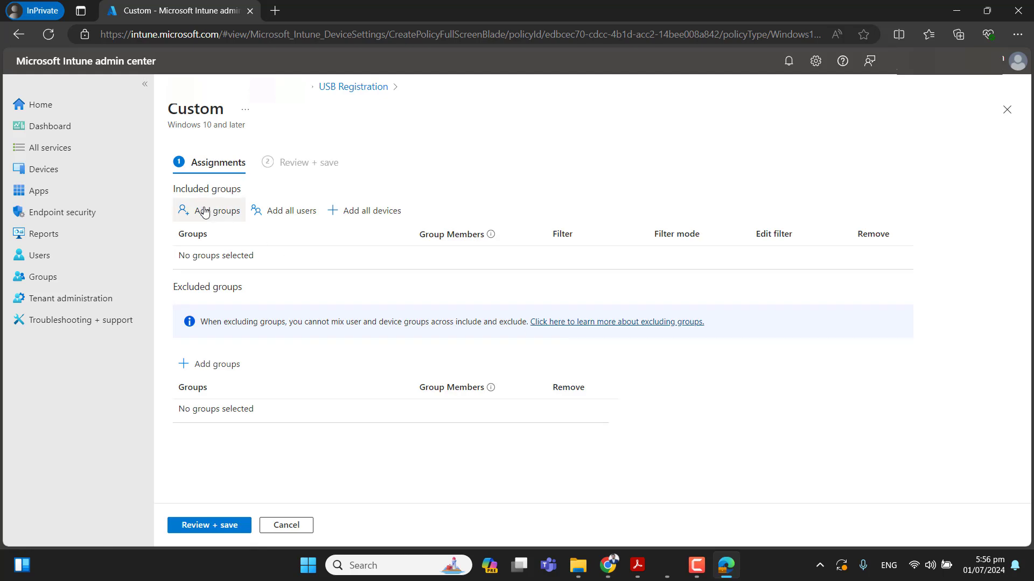
Step: Add the group 333 to the included groups of the USB Registration policy
{"action": "left_click", "coordinate": [205, 212]}
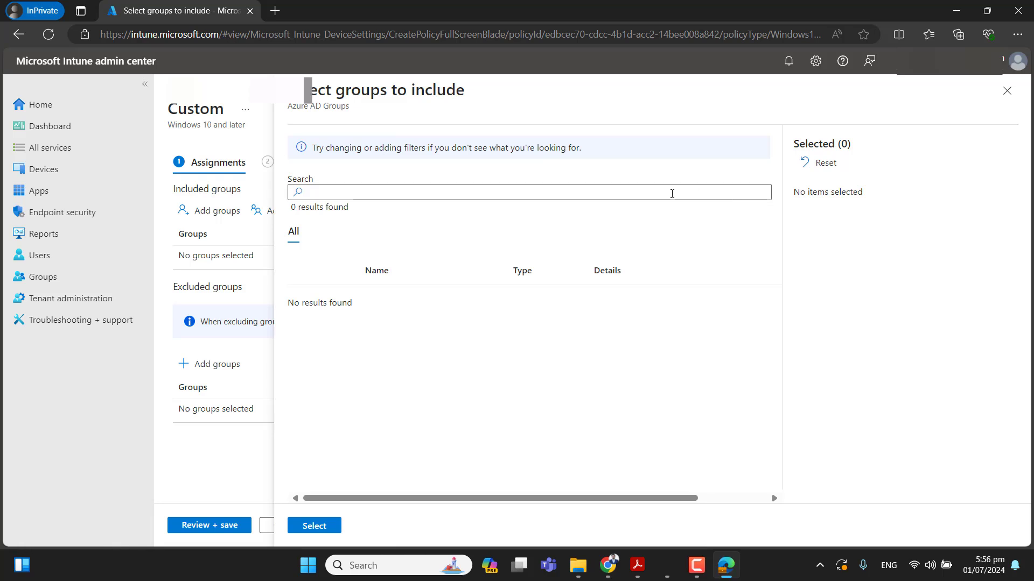
{"action": "left_click", "coordinate": [333, 232]}
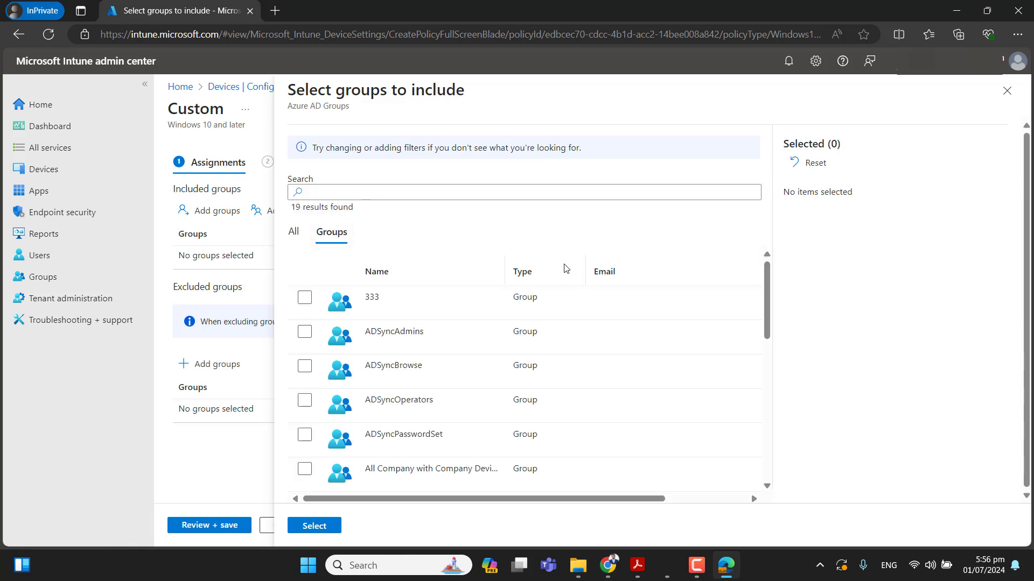
{"action": "left_click", "coordinate": [305, 298]}
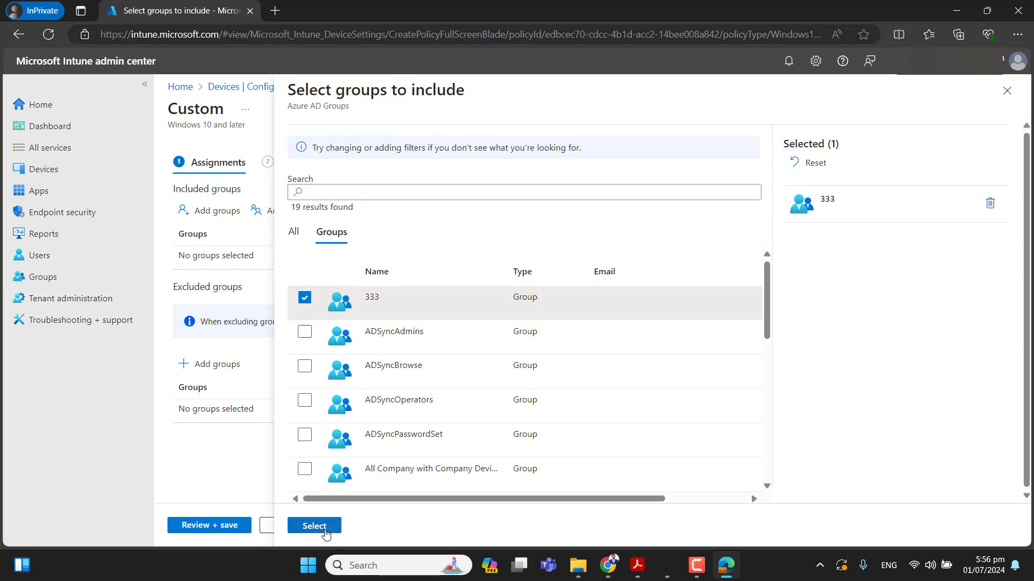
{"action": "left_click", "coordinate": [324, 527]}
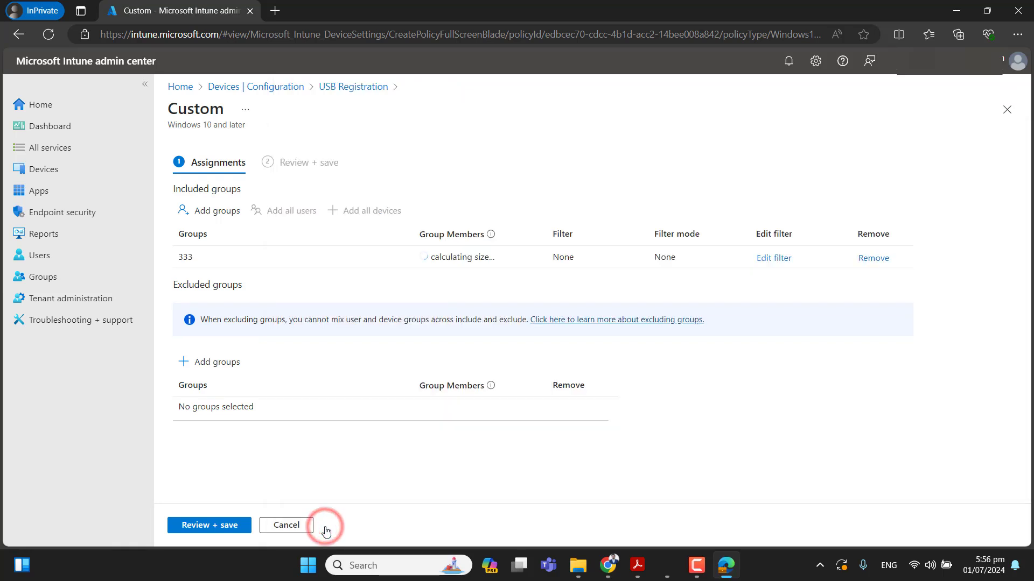
Step: Review the USB Registration assignment to group 333 and try to save it
{"action": "left_click", "coordinate": [193, 526]}
{"action": "left_click", "coordinate": [192, 526]}
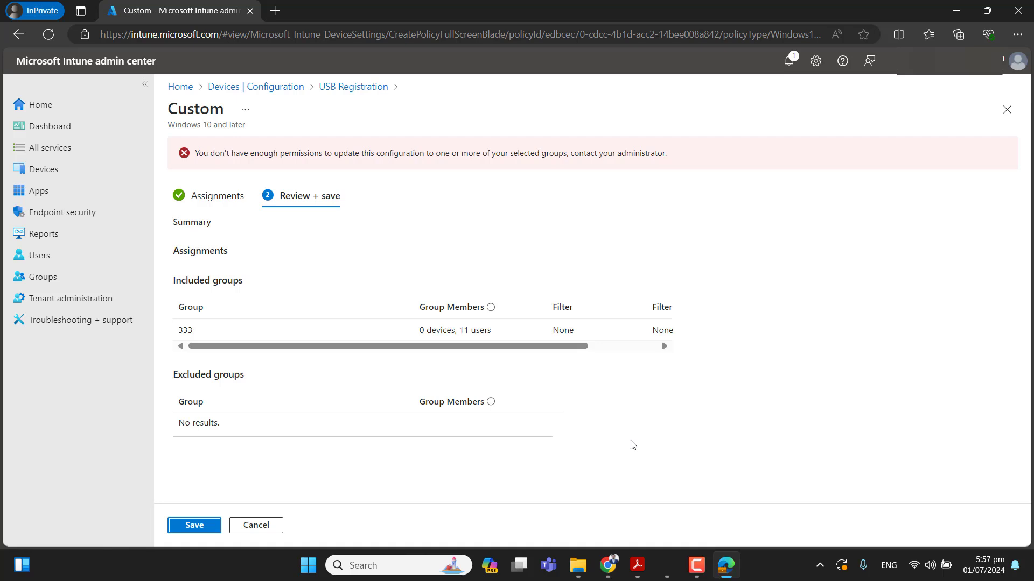
{"action": "mouse_move", "coordinate": [575, 344]}
{"action": "left_mouse_down"}
{"action": "mouse_move", "coordinate": [663, 350]}
{"action": "mouse_move", "coordinate": [569, 339]}
{"action": "left_mouse_up"}
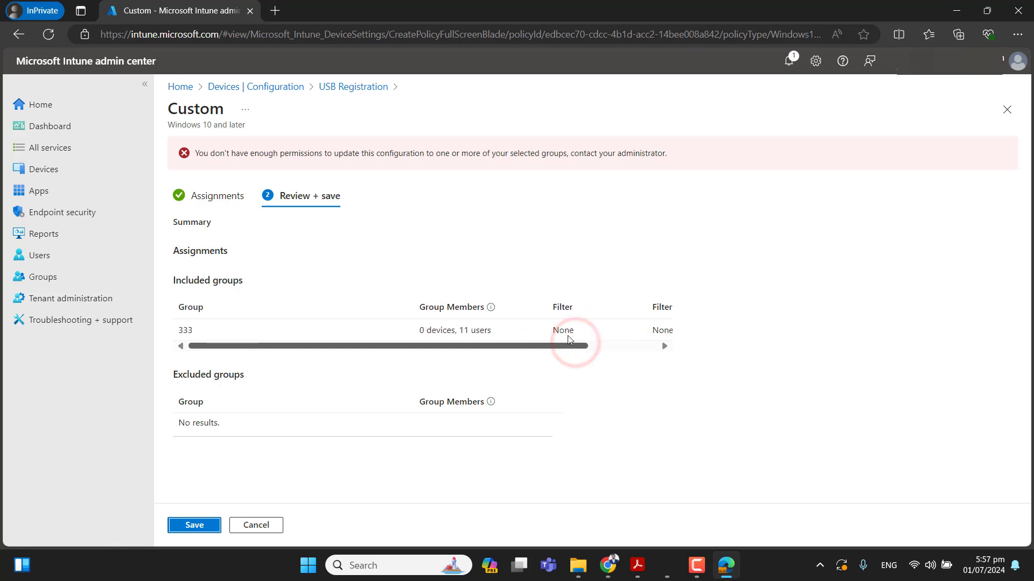
Step: Discard the unsaved assignment to group 333, check the USB Registration policy's scope tags and return to its overview
{"action": "left_click", "coordinate": [255, 527]}
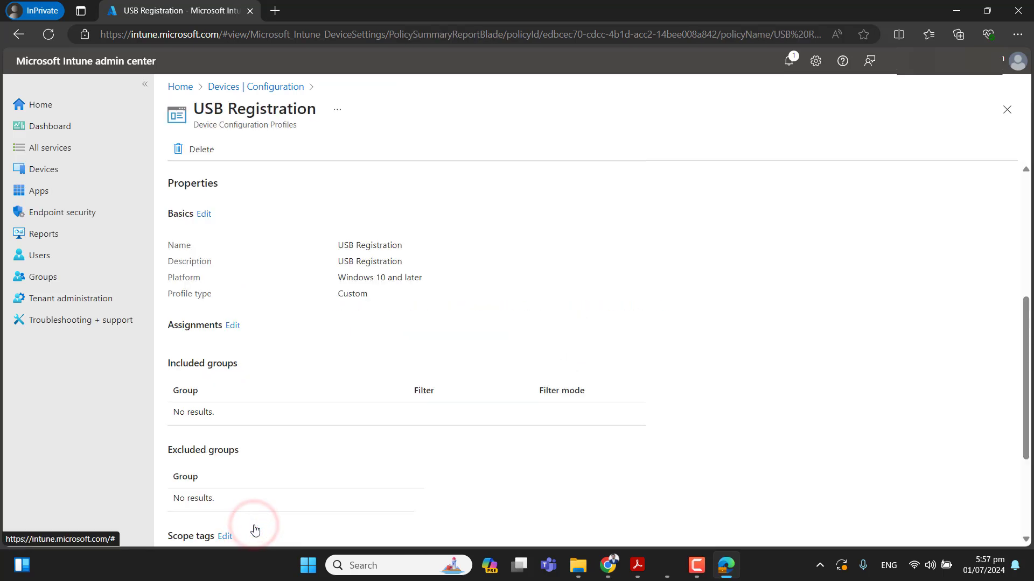
{"action": "left_click", "coordinate": [228, 537]}
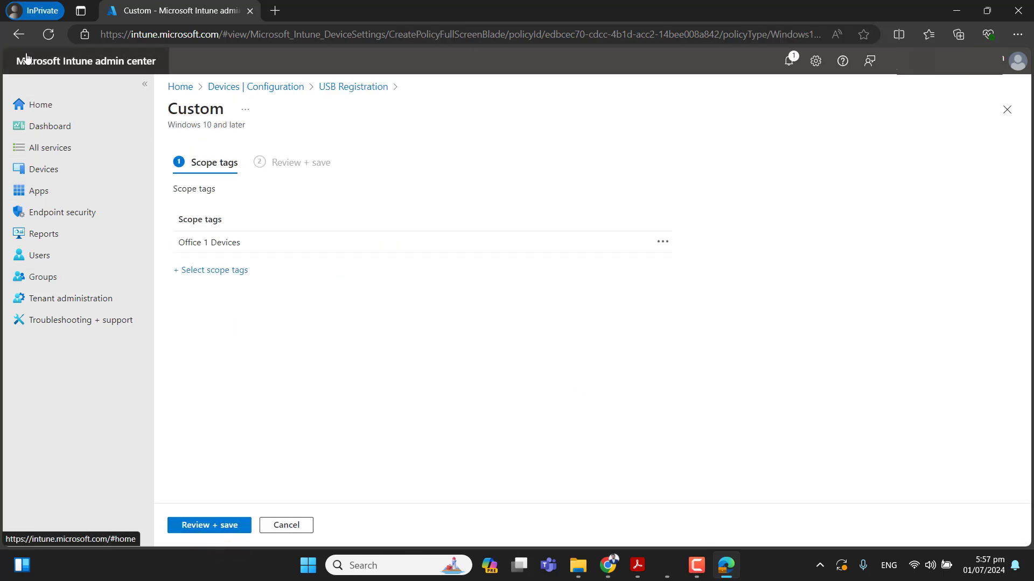
{"action": "left_click", "coordinate": [20, 36]}
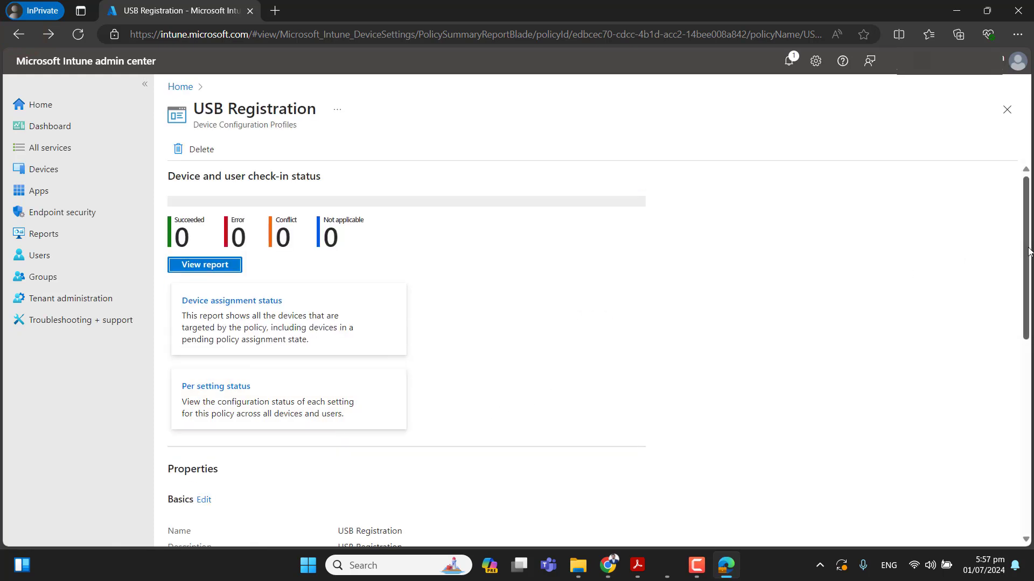
Step: Find the Front Office Users group by searching for "front", add it to the USB Registration policy's included groups and save the assignment
{"action": "scroll", "coordinate": [1025, 249], "scroll_direction": "down", "scroll_amount": 8}
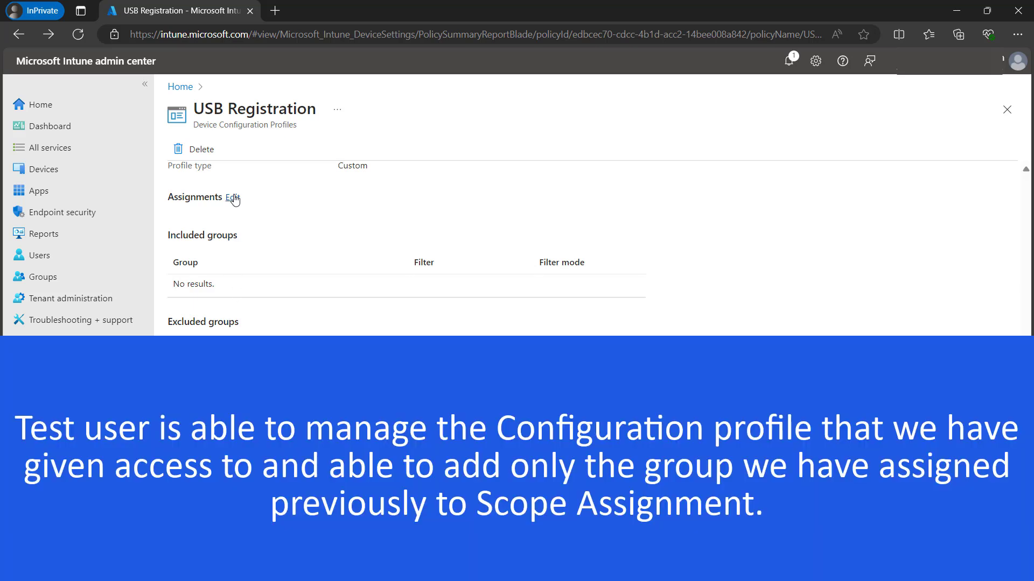
{"action": "left_click", "coordinate": [232, 197]}
{"action": "left_click", "coordinate": [234, 221]}
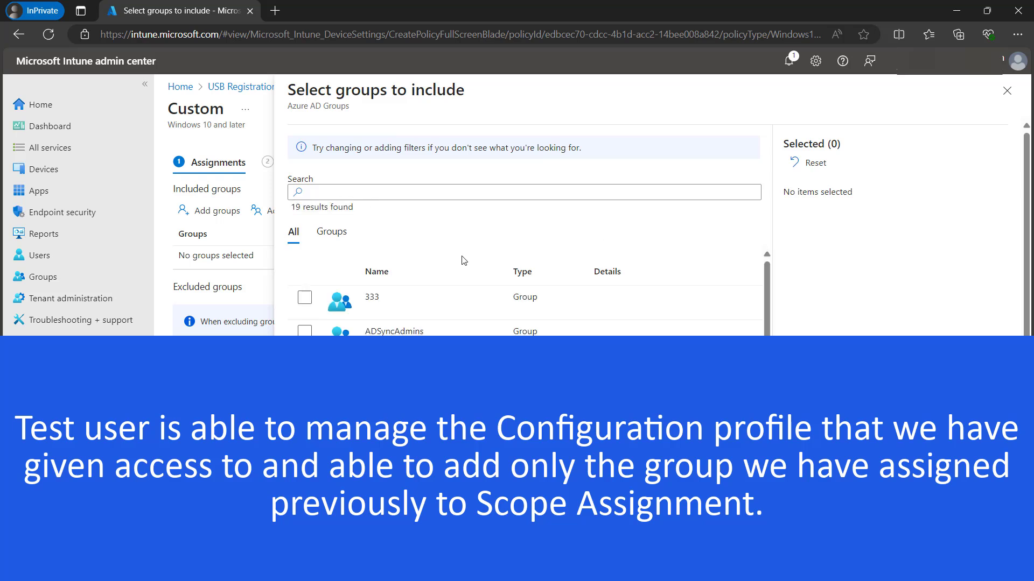
{"action": "left_click", "coordinate": [336, 237]}
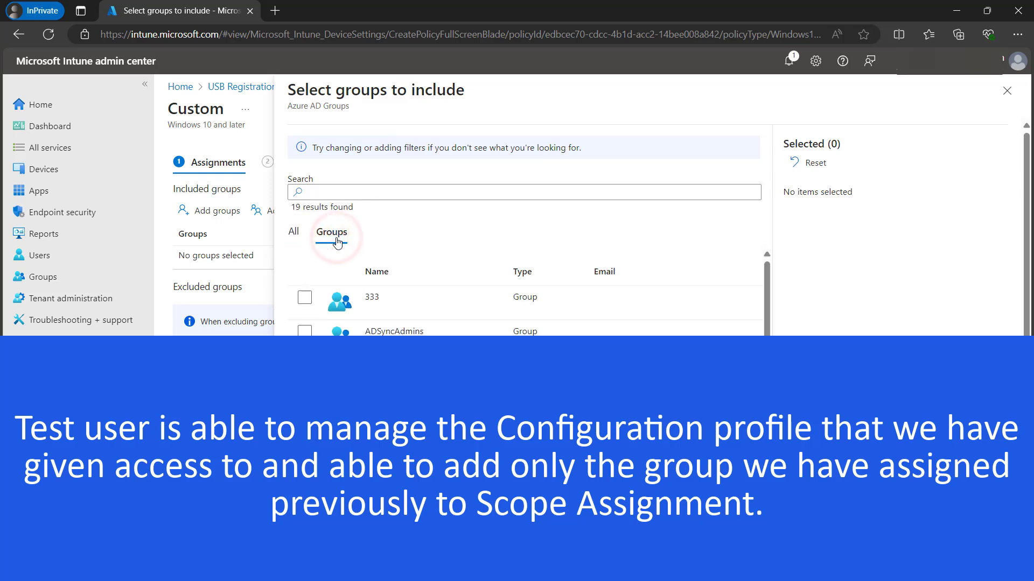
{"action": "left_click", "coordinate": [388, 195]}
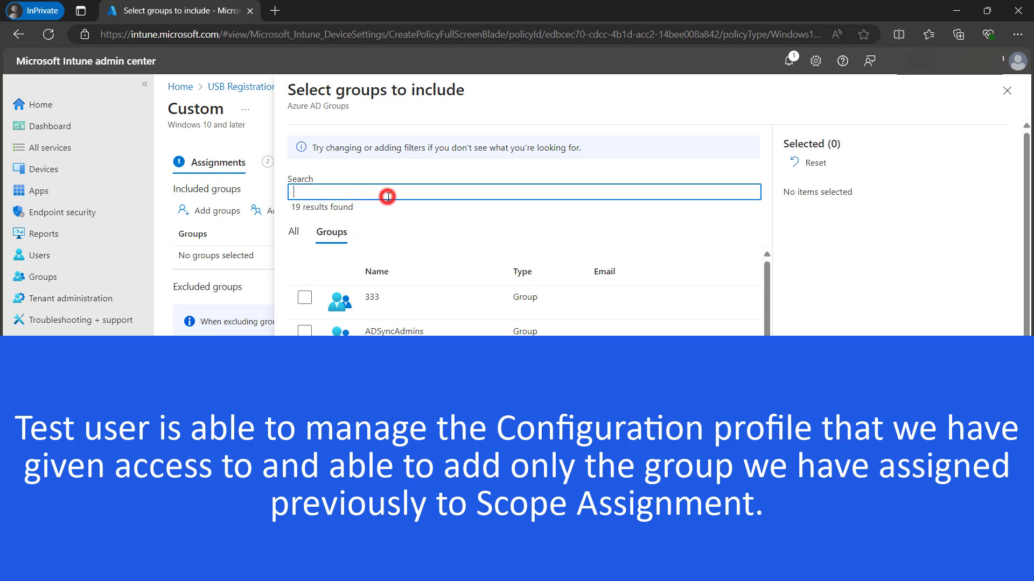
{"action": "type", "text": "front"}
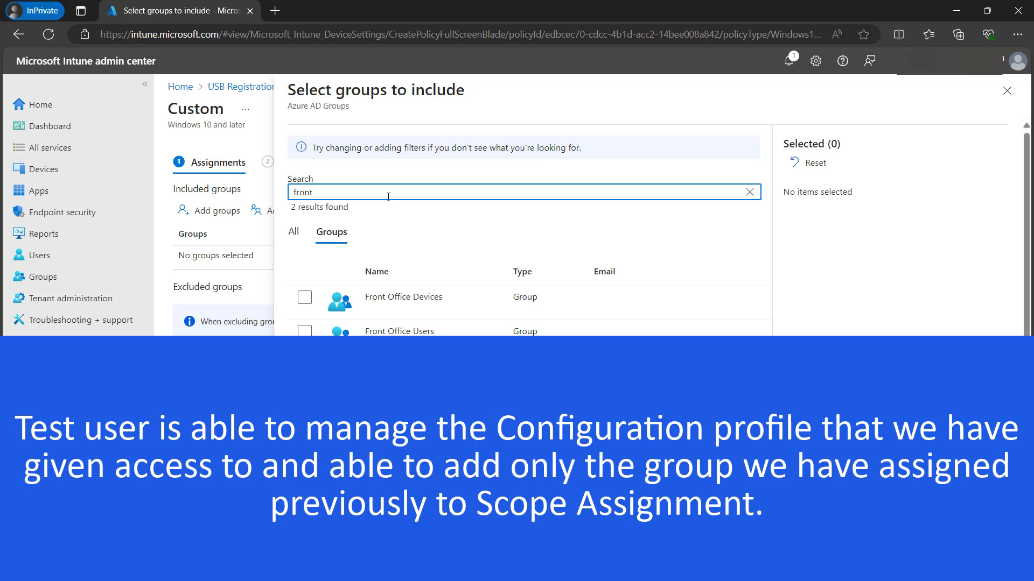
{"action": "left_click", "coordinate": [305, 331]}
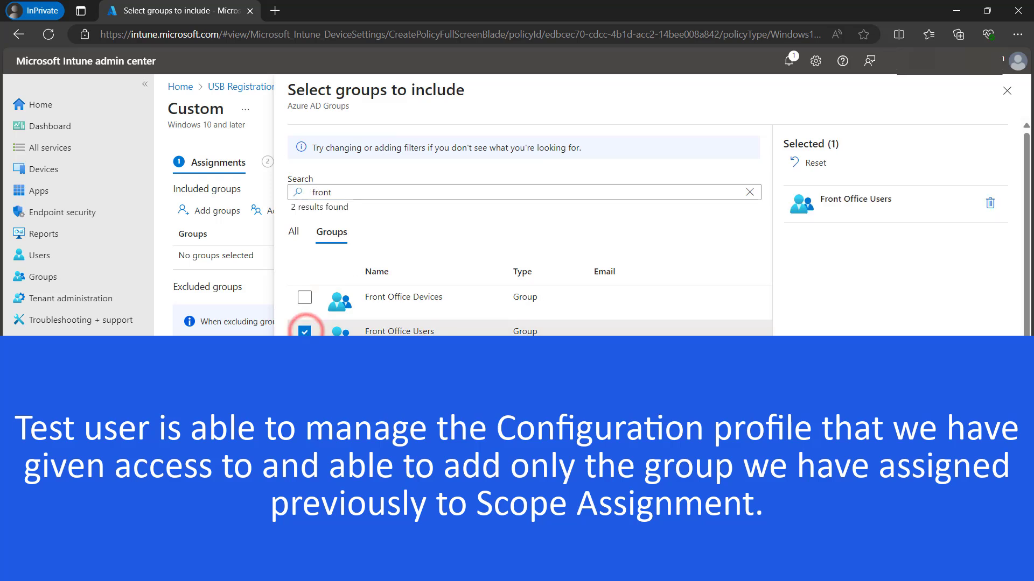
{"action": "left_click", "coordinate": [315, 530]}
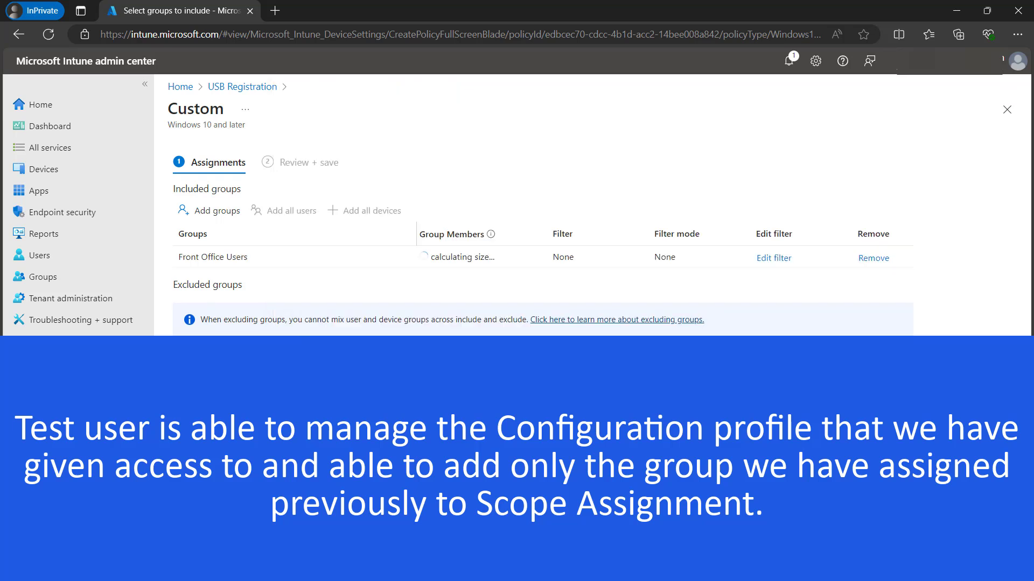
{"action": "left_click", "coordinate": [206, 530]}
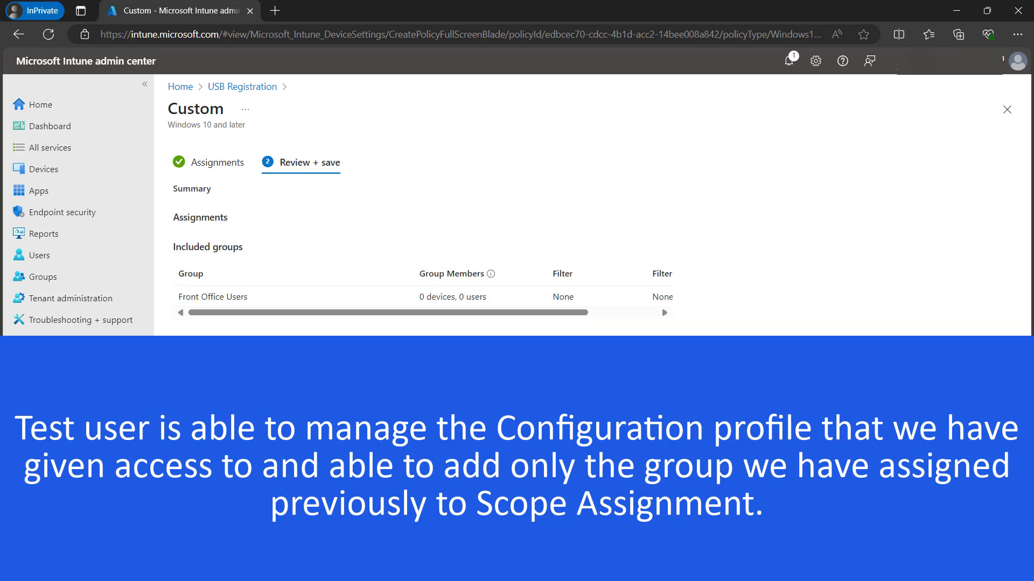
{"action": "left_click", "coordinate": [200, 530]}
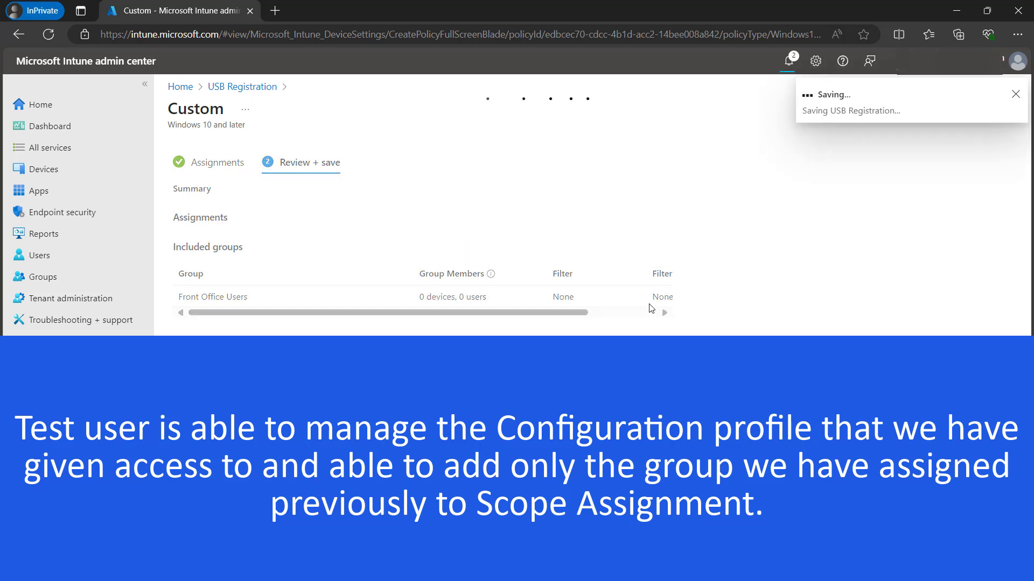